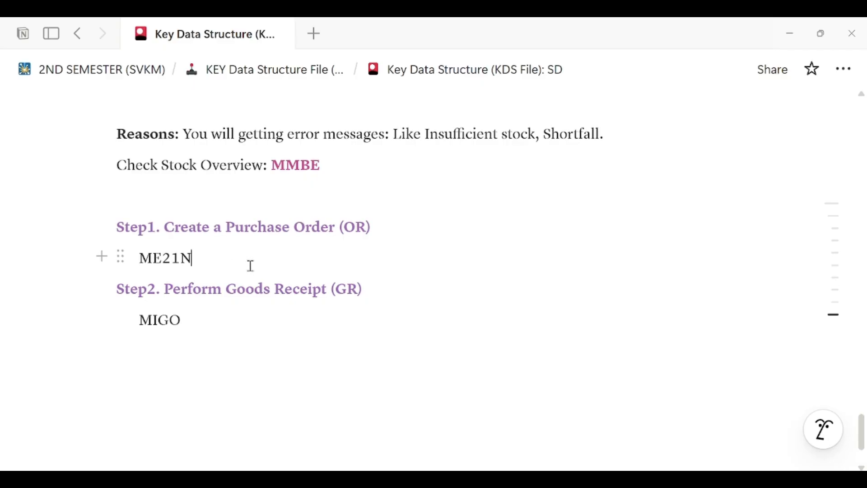
# Change "Customer" to "Supplier" in the Business Partner line of the Pre-Requisite notes
pyautogui.scroll(4, 249, 265)
pyautogui.scroll(-2, 249, 262)
pyautogui.scroll(1, 251, 267)
pyautogui.scroll(1, 252, 266)
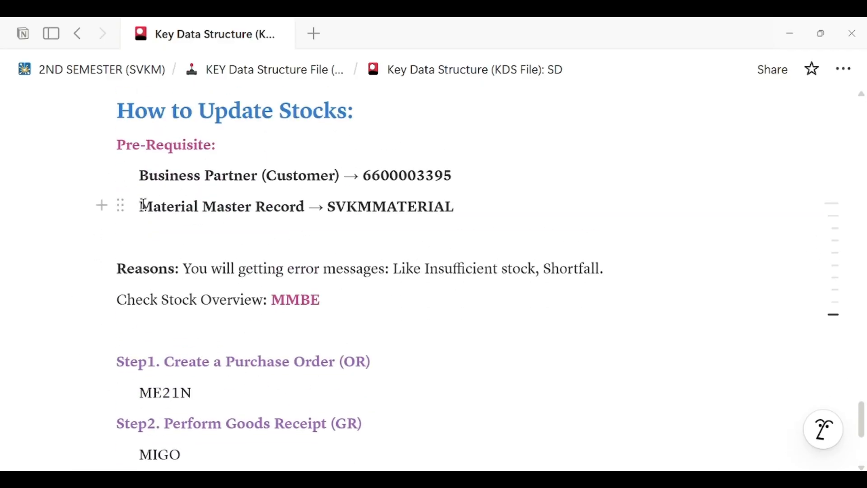
pyautogui.moveTo(141, 205); pyautogui.dragTo(493, 209)
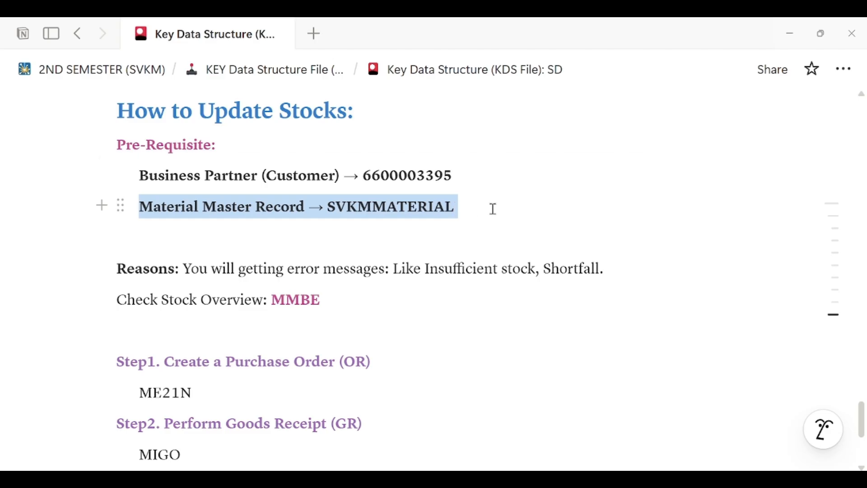
pyautogui.click(494, 209)
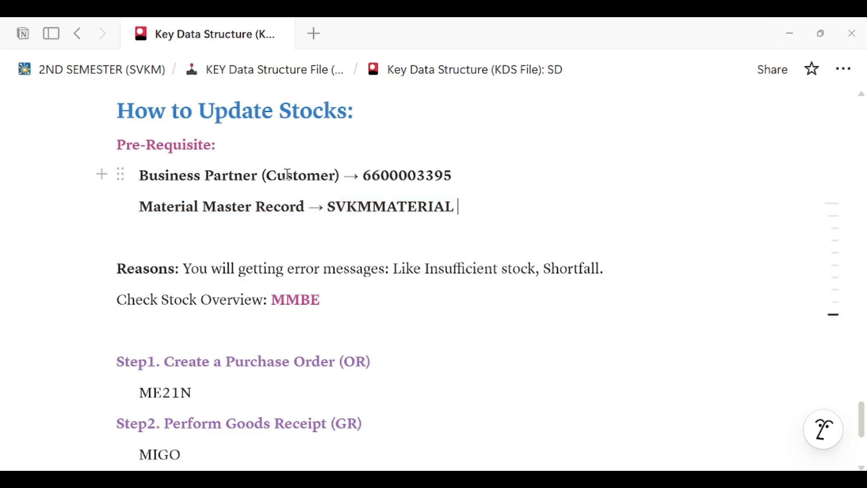
pyautogui.moveTo(266, 174); pyautogui.dragTo(335, 173)
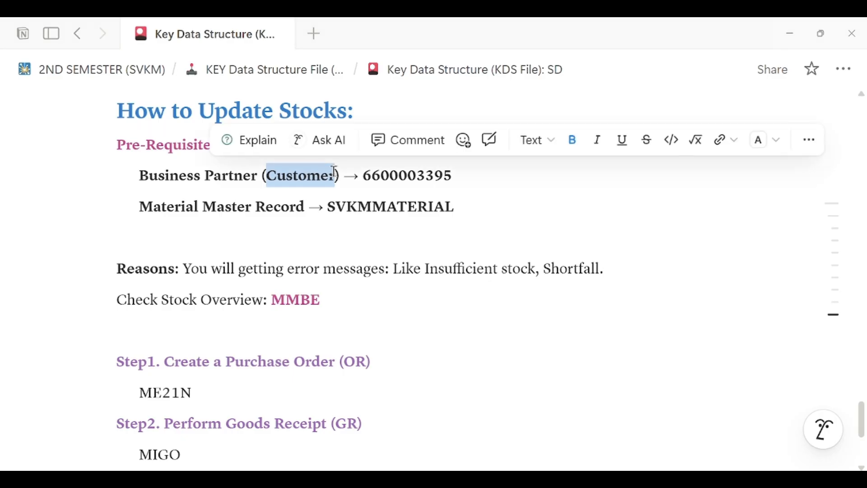
pyautogui.write('Supplier')
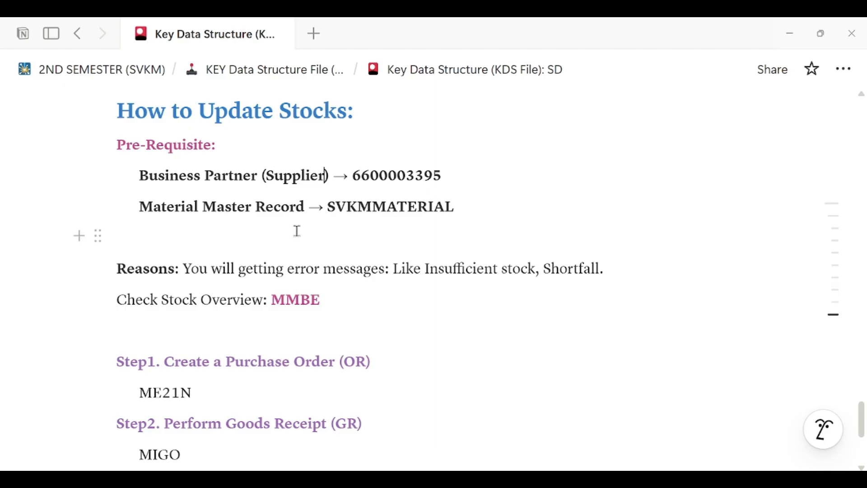
# Switch to SAP and open transaction ME21N to create a purchase order
pyautogui.moveTo(352, 175); pyautogui.dragTo(451, 176)
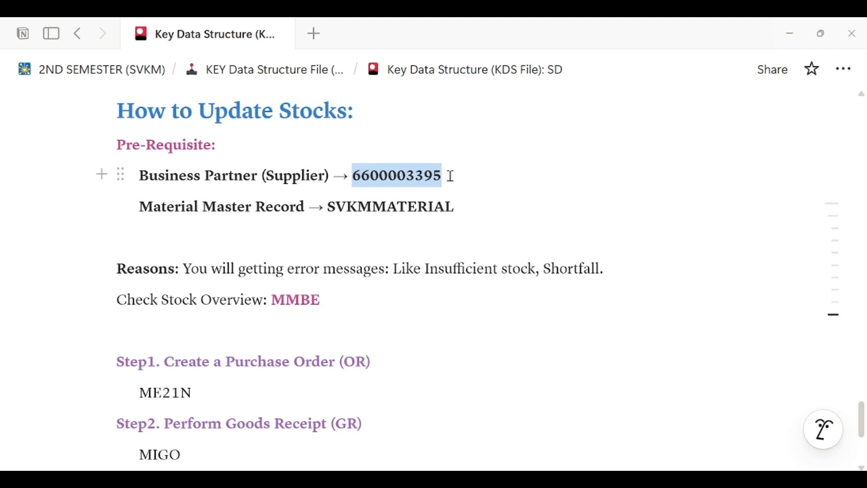
pyautogui.click(424, 178)
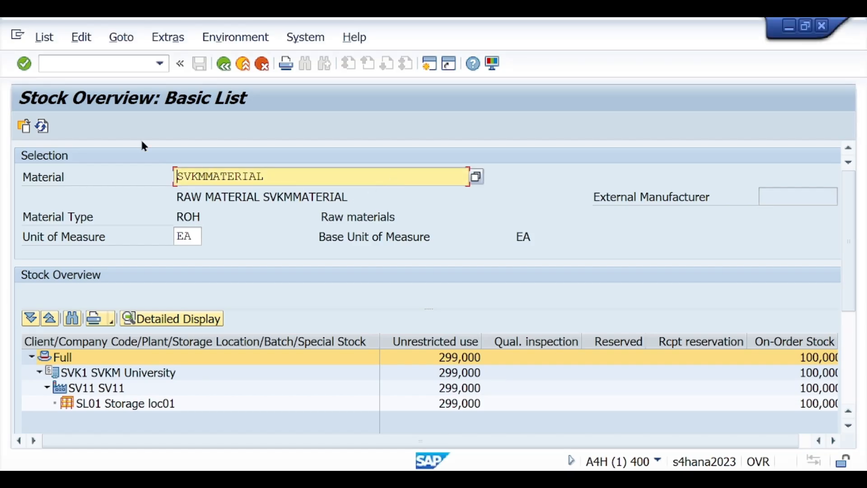
pyautogui.click(89, 63)
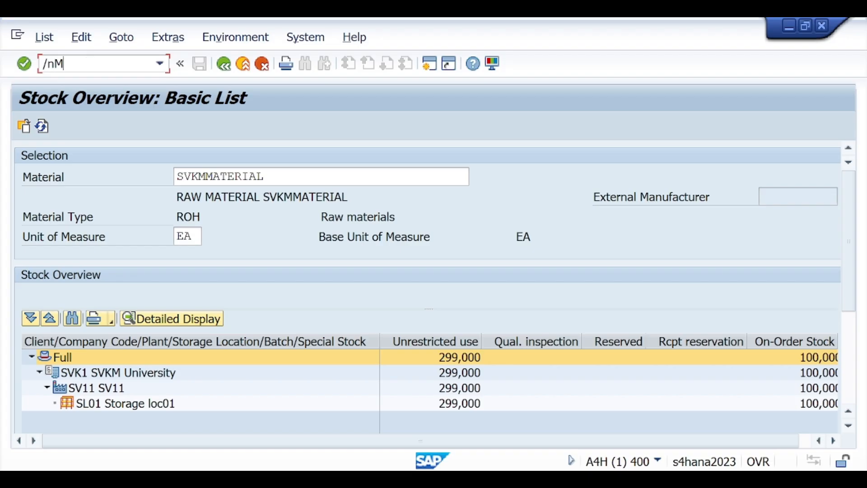
pyautogui.press('Return')
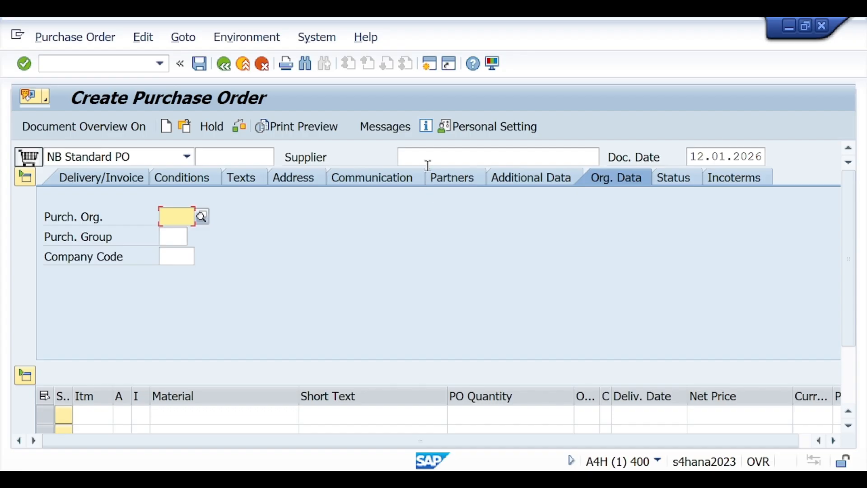
# Copy the supplier number from the Notion notes into the purchase order's Supplier field and confirm it
pyautogui.click(428, 159)
pyautogui.hotkey('alt', 'Tab')
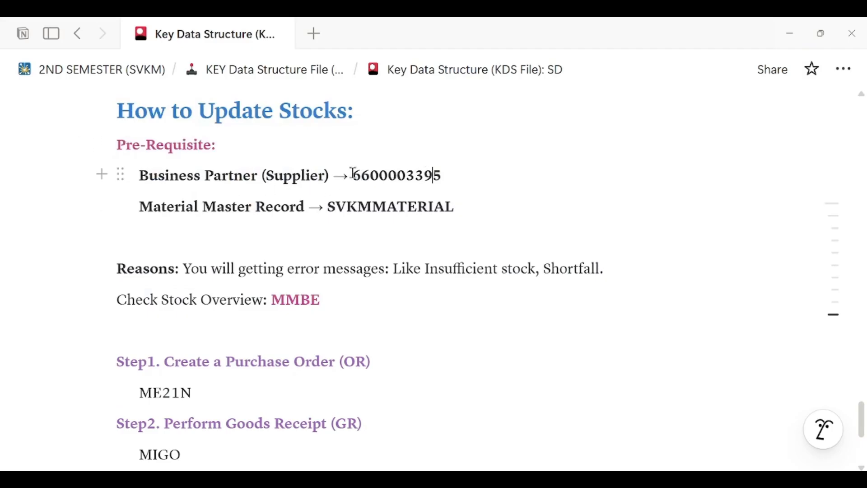
pyautogui.moveTo(351, 173); pyautogui.dragTo(457, 172)
pyautogui.hotkey('ctrl', 'c')
pyautogui.hotkey('alt', 'Tab')
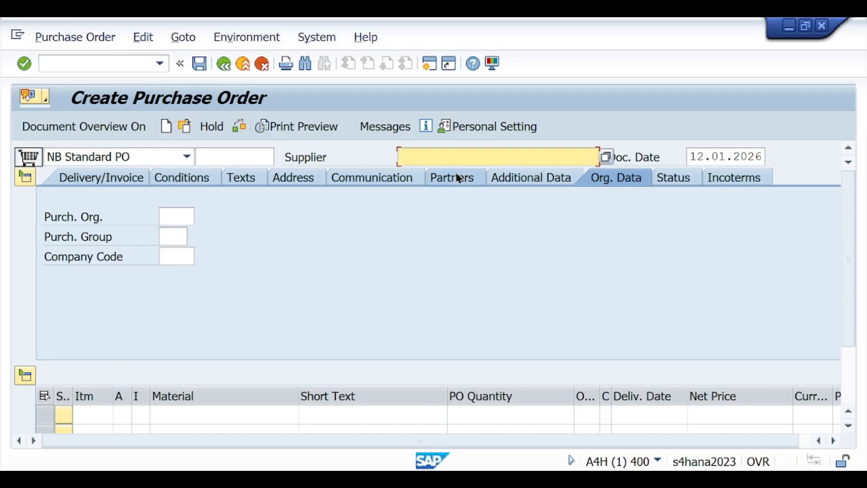
pyautogui.hotkey('ctrl', 'v')
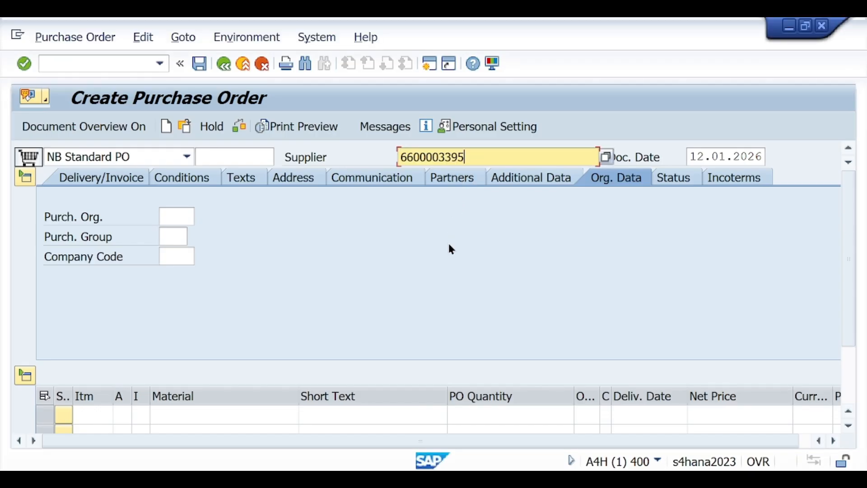
pyautogui.press('Return')
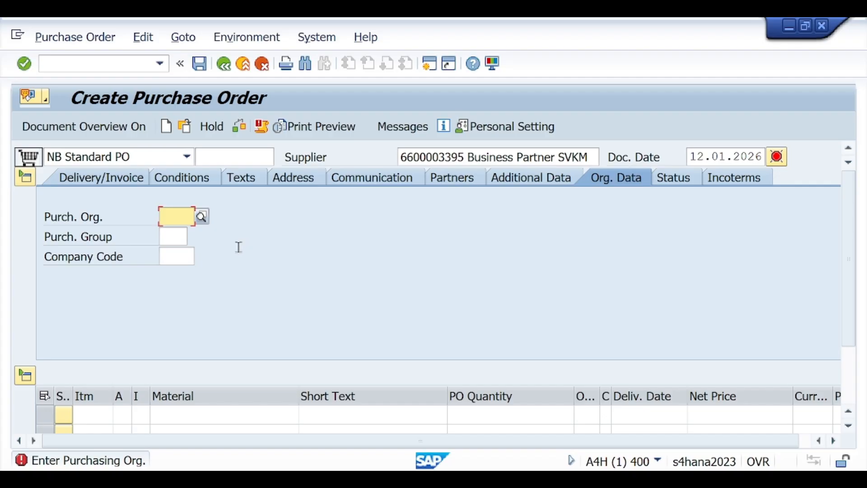
# Enter the organizational data: purchasing organization PO11, purchasing group 001 and company code SVK1, and confirm
pyautogui.write('Po11')
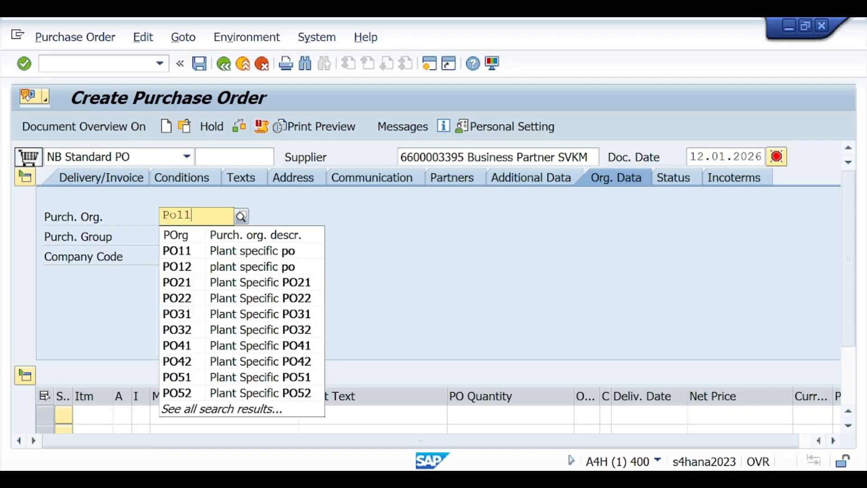
pyautogui.click(241, 254)
pyautogui.click(183, 251)
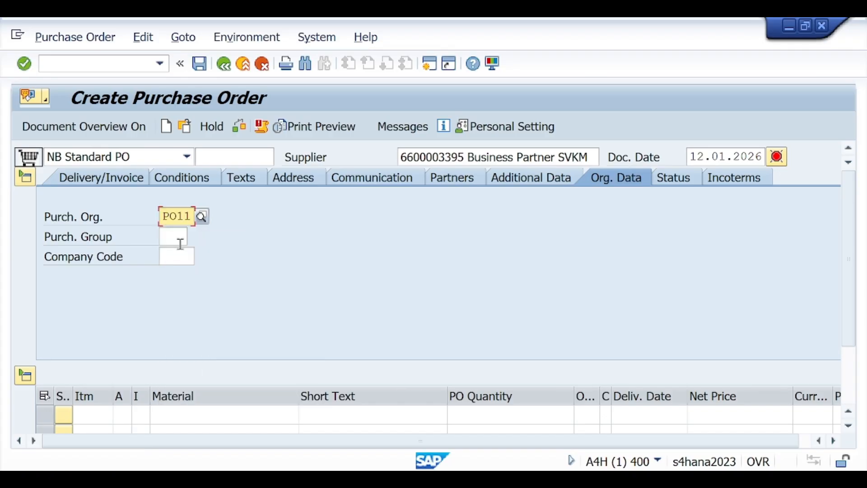
pyautogui.click(171, 238)
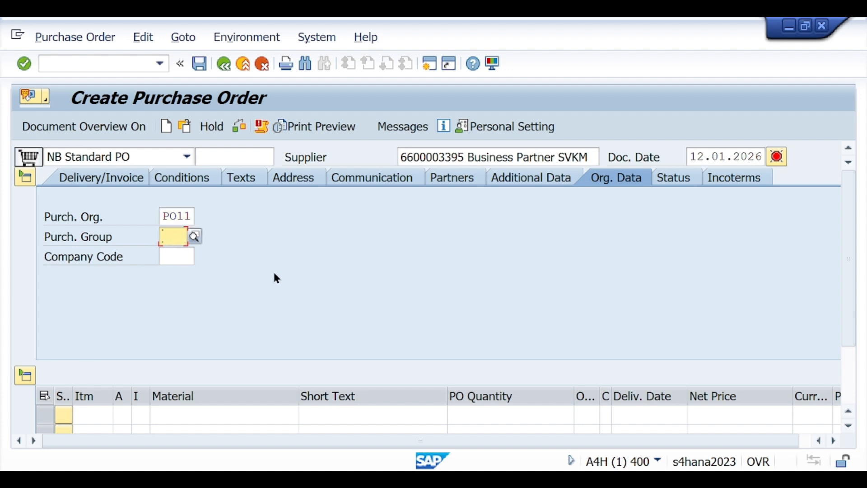
pyautogui.write('001')
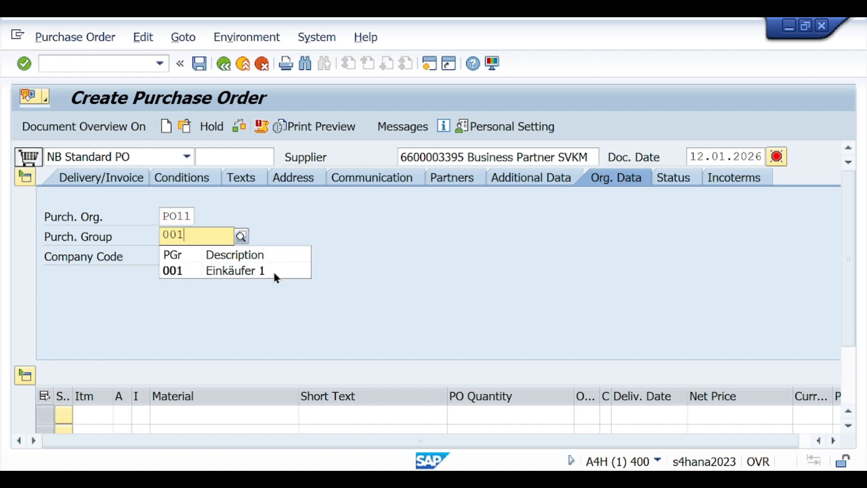
pyautogui.click(186, 269)
pyautogui.click(178, 256)
pyautogui.write('SV')
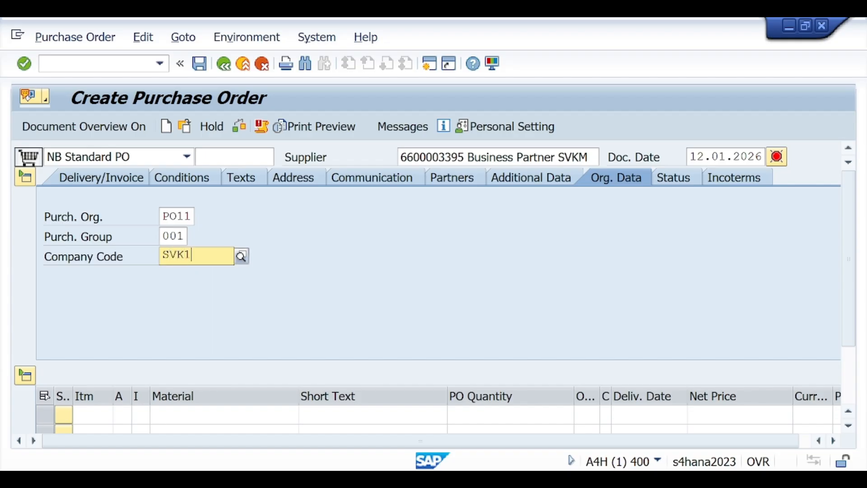
pyautogui.write('K1')
pyautogui.click(195, 290)
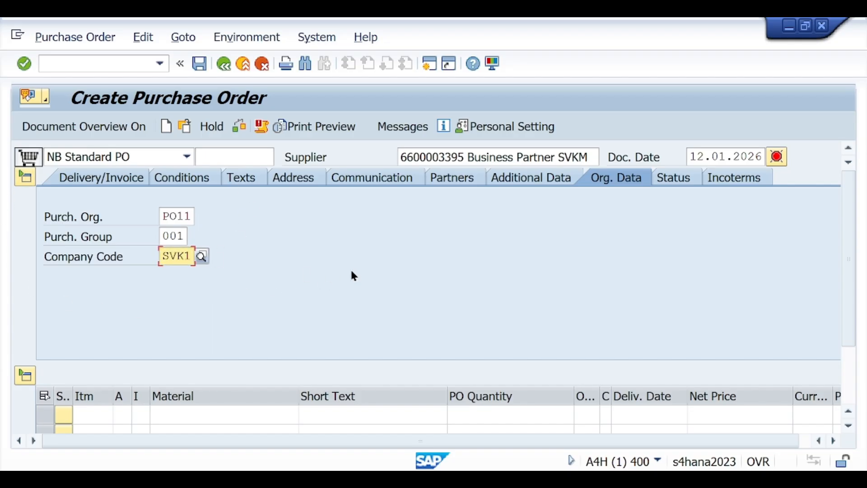
pyautogui.press('Return')
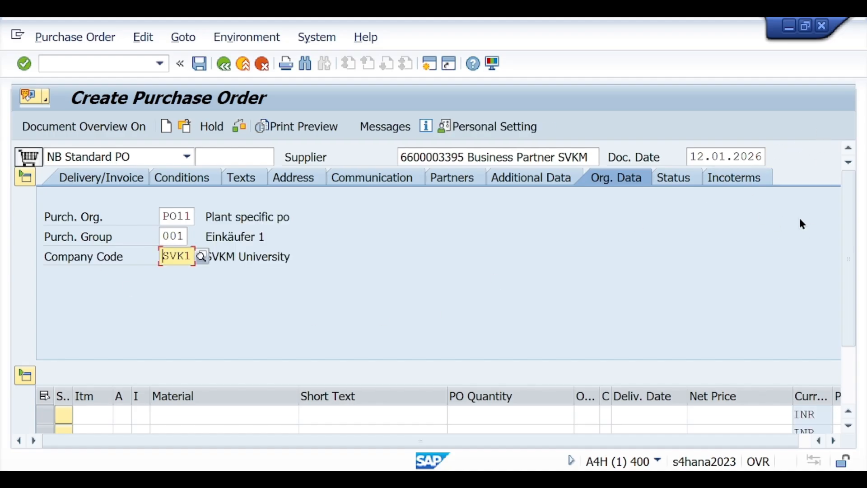
# Copy the material name SVKMMATERIAL from the Notion notes into the first item row of the purchase order
pyautogui.moveTo(845, 189); pyautogui.dragTo(844, 256)
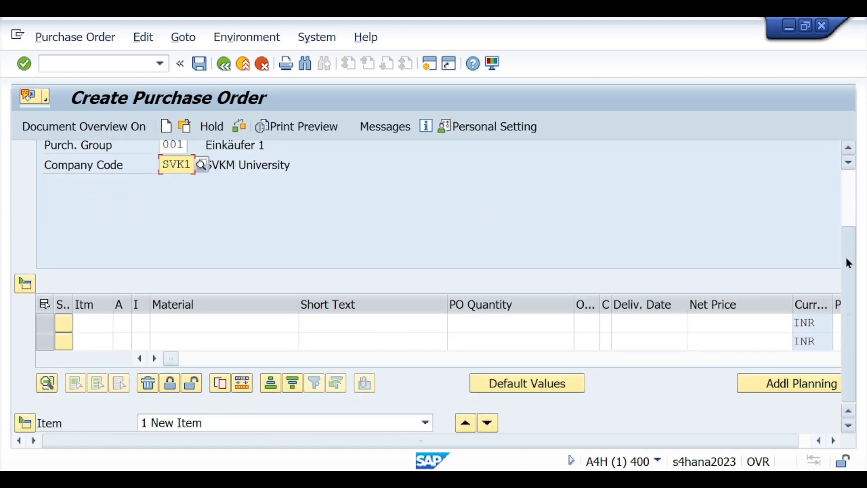
pyautogui.click(226, 324)
pyautogui.hotkey('alt', 'Tab')
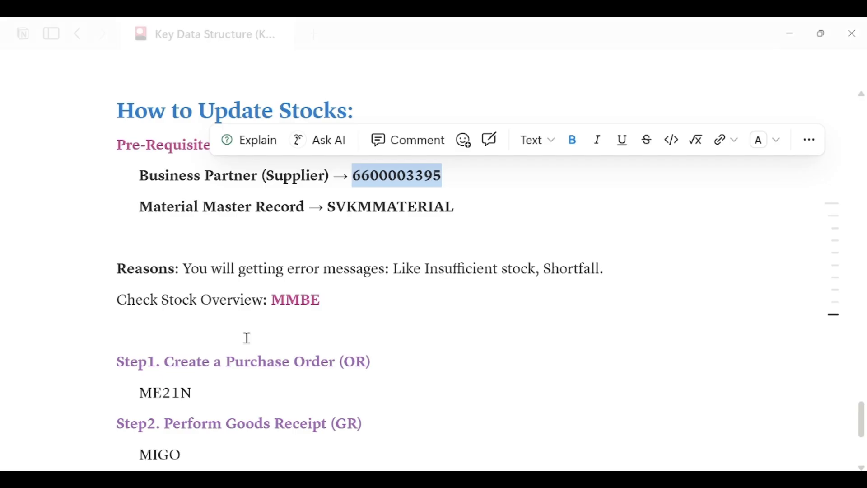
pyautogui.click(360, 239)
pyautogui.moveTo(330, 208); pyautogui.dragTo(452, 213)
pyautogui.hotkey('alt', 'Tab')
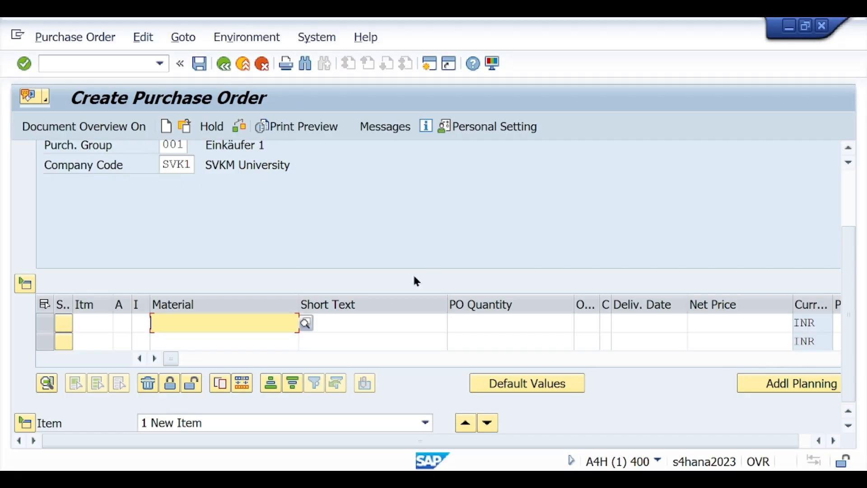
pyautogui.hotkey('ctrl', 'v')
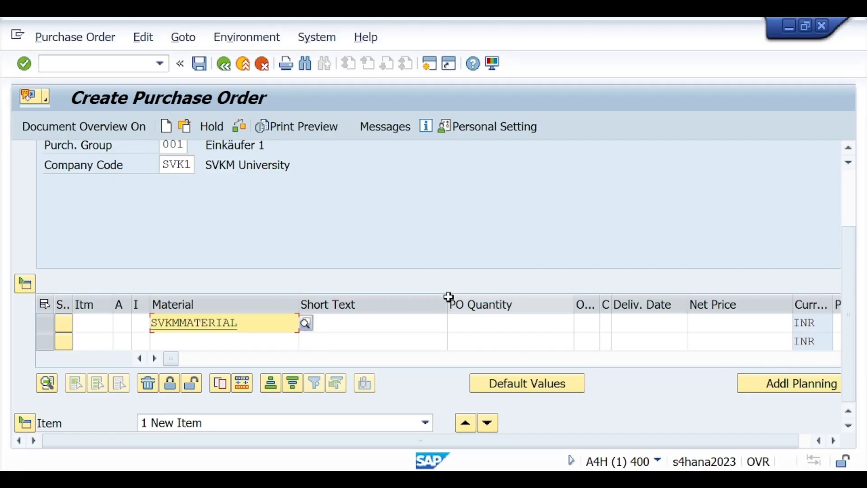
# Narrow the Short Text column and set the item's PO quantity to 201 and net price to 10
pyautogui.moveTo(447, 301); pyautogui.dragTo(360, 302)
pyautogui.click(409, 322)
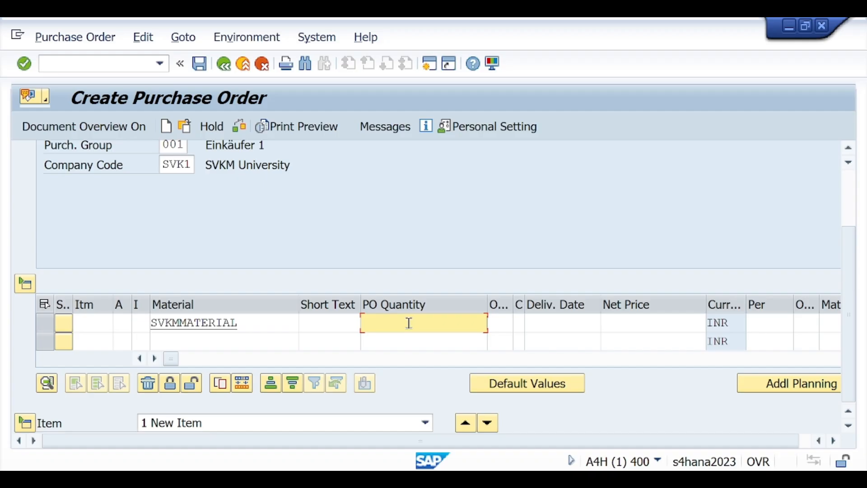
pyautogui.write('201')
pyautogui.click(617, 324)
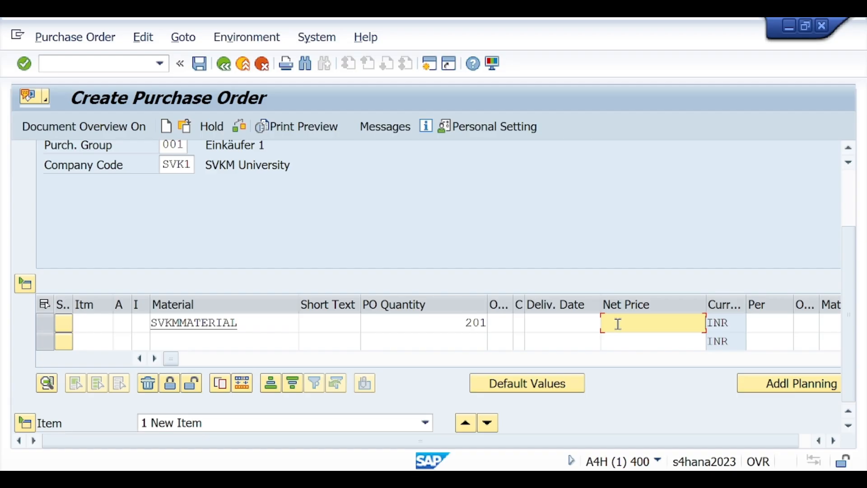
pyautogui.write('10')
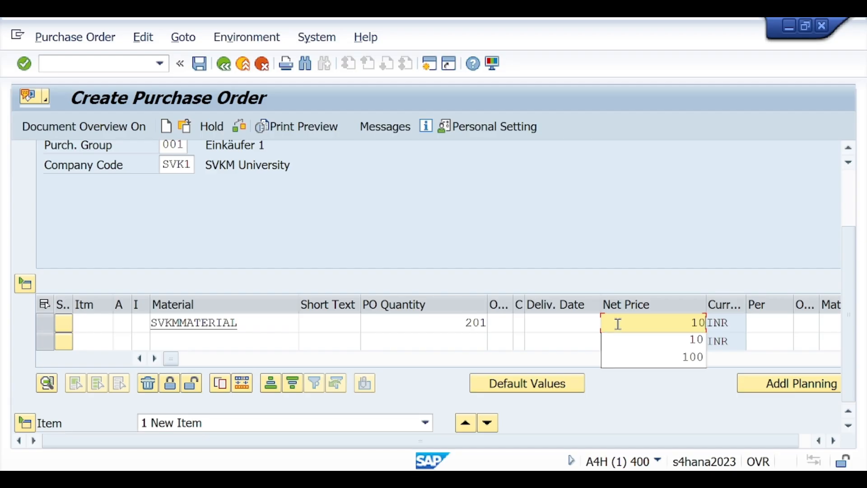
# Set the item's plant to SV11 and storage location to SL01, and confirm the item entries
pyautogui.moveTo(170, 359); pyautogui.dragTo(243, 358)
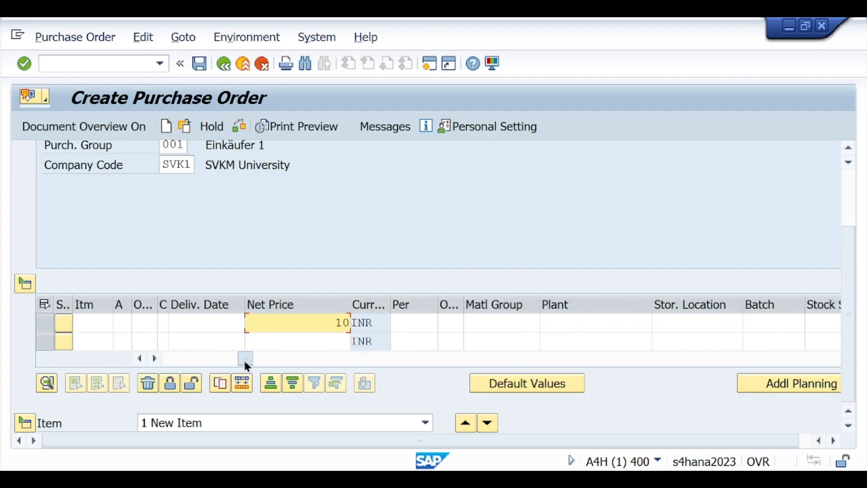
pyautogui.click(551, 323)
pyautogui.write('SV11')
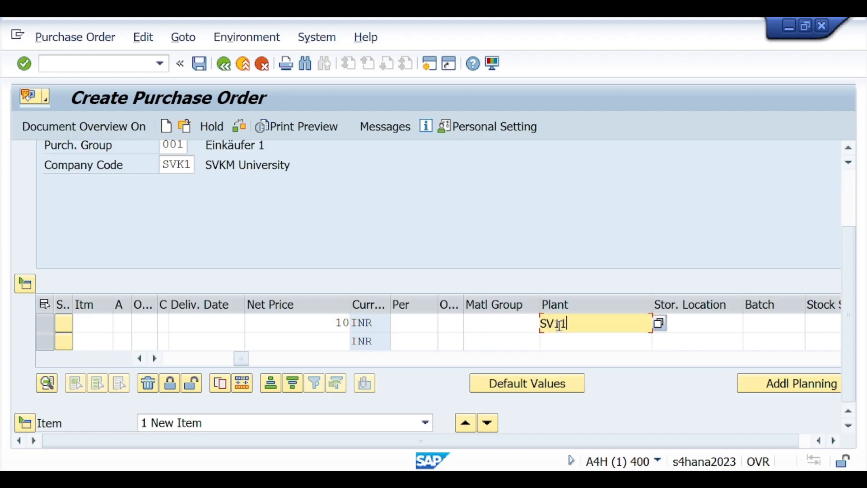
pyautogui.click(711, 325)
pyautogui.write('SL01')
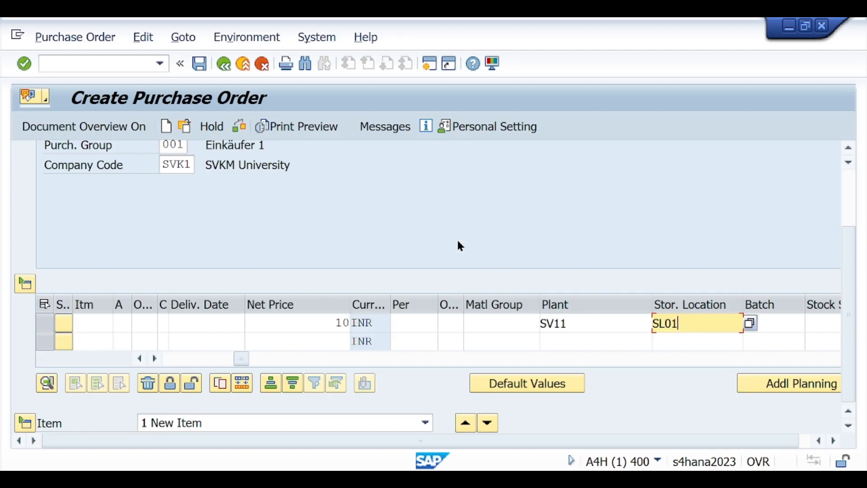
pyautogui.moveTo(241, 360); pyautogui.dragTo(170, 362)
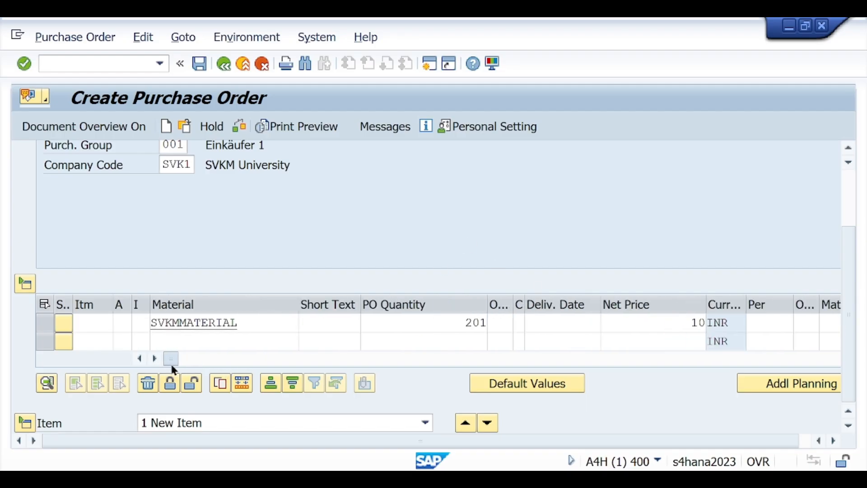
pyautogui.press('Return')
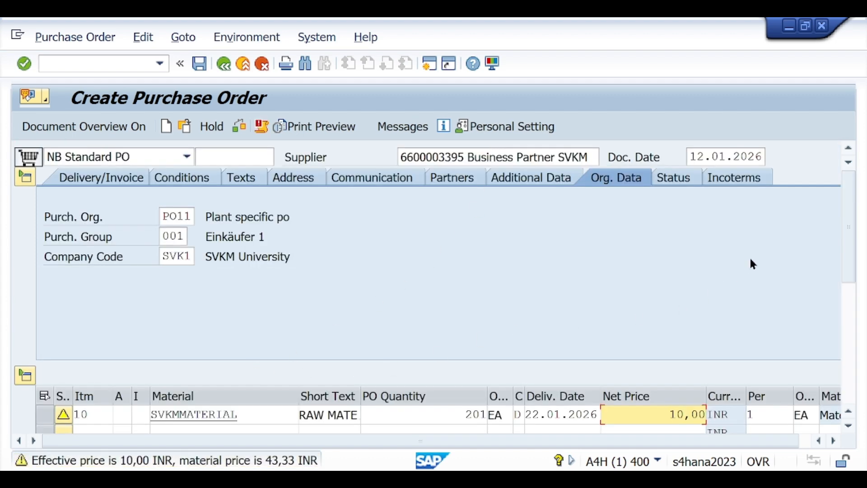
# Accept the effective price warning for the SVKMMATERIAL item and go to its item details
pyautogui.moveTo(846, 205); pyautogui.dragTo(853, 261)
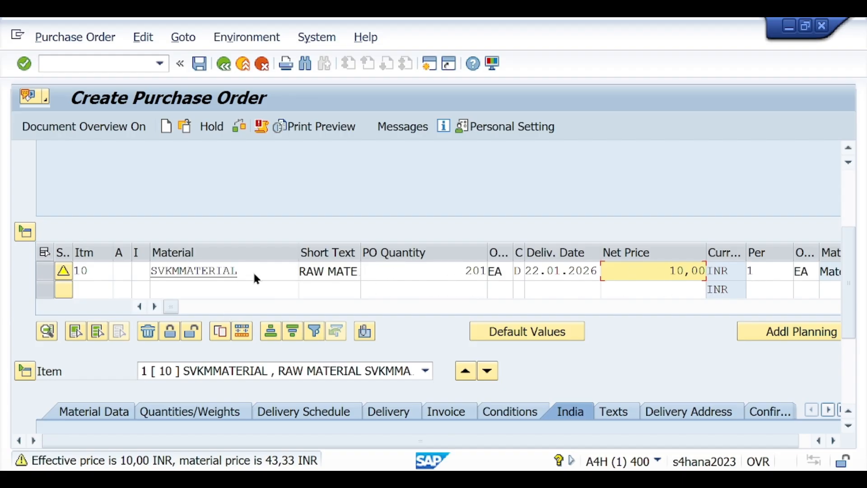
pyautogui.press('Return')
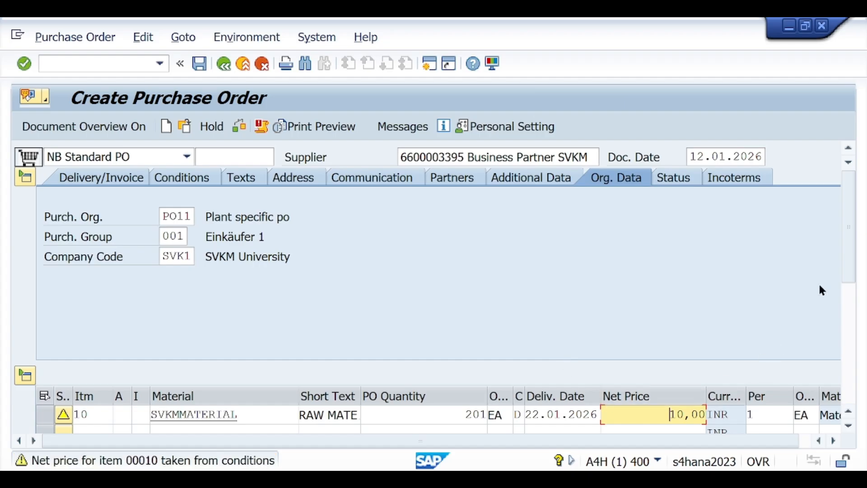
pyautogui.moveTo(852, 251); pyautogui.dragTo(858, 340)
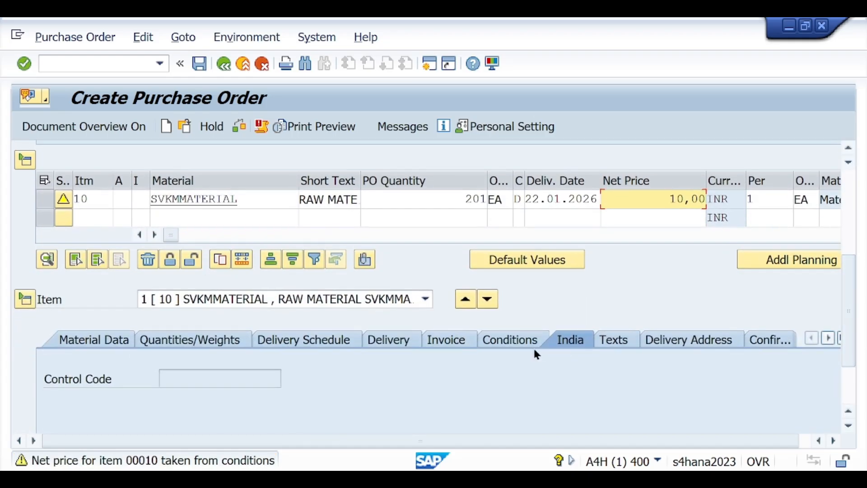
# Go to the SVKMMATERIAL item's invoice details, check the purchase order and save it
pyautogui.click(453, 349)
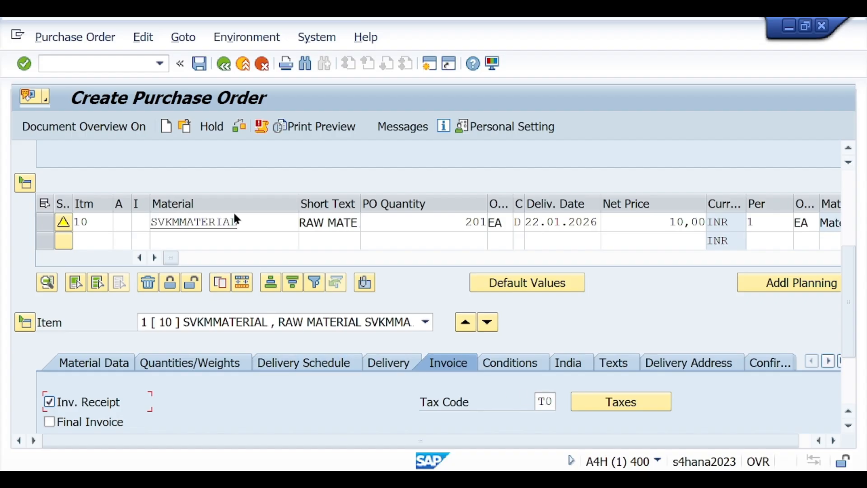
pyautogui.click(239, 128)
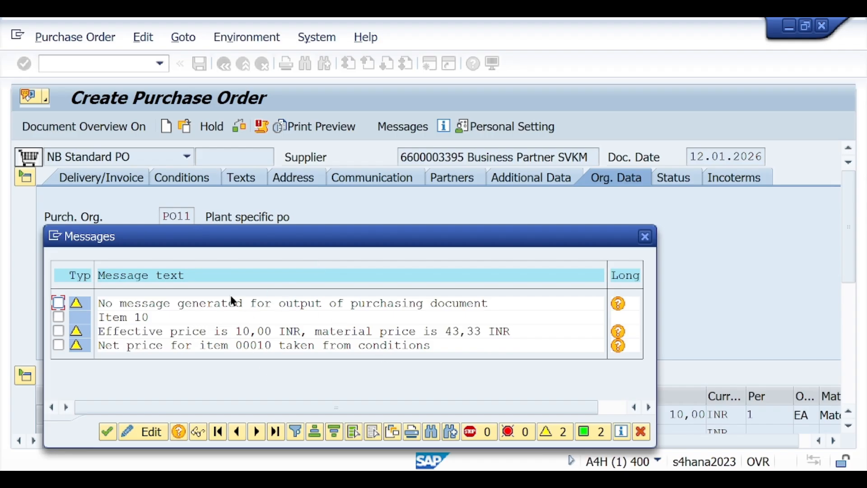
pyautogui.click(106, 432)
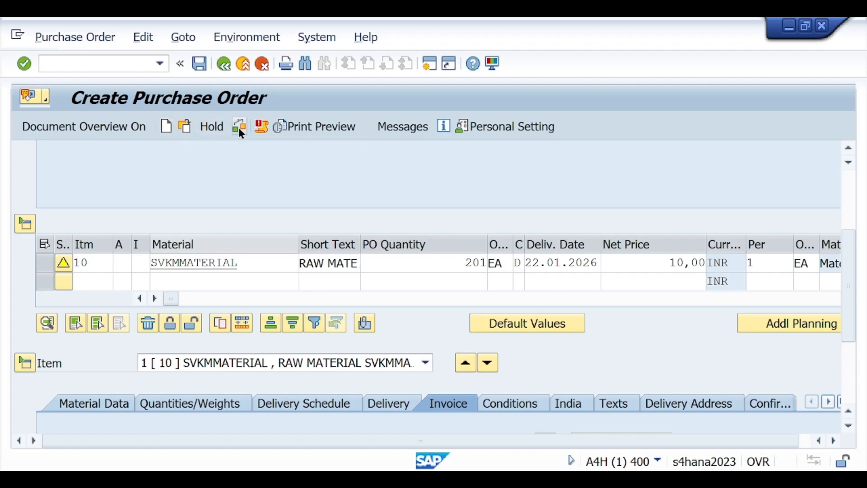
pyautogui.click(239, 128)
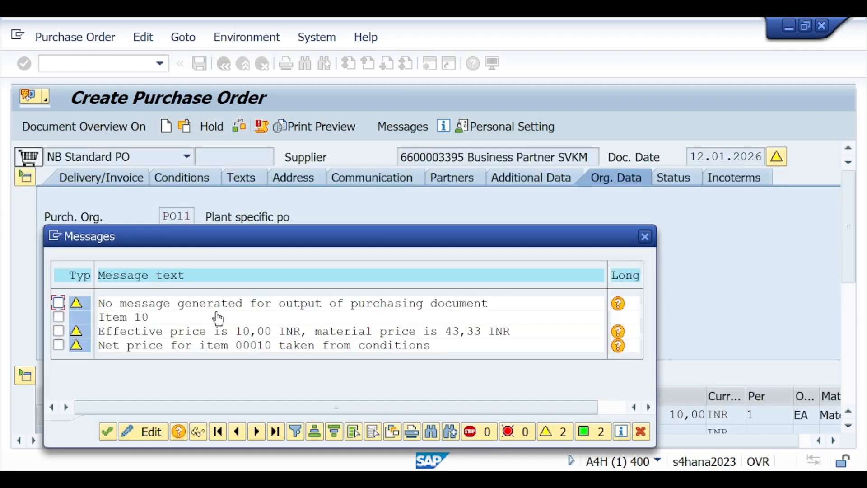
pyautogui.click(107, 430)
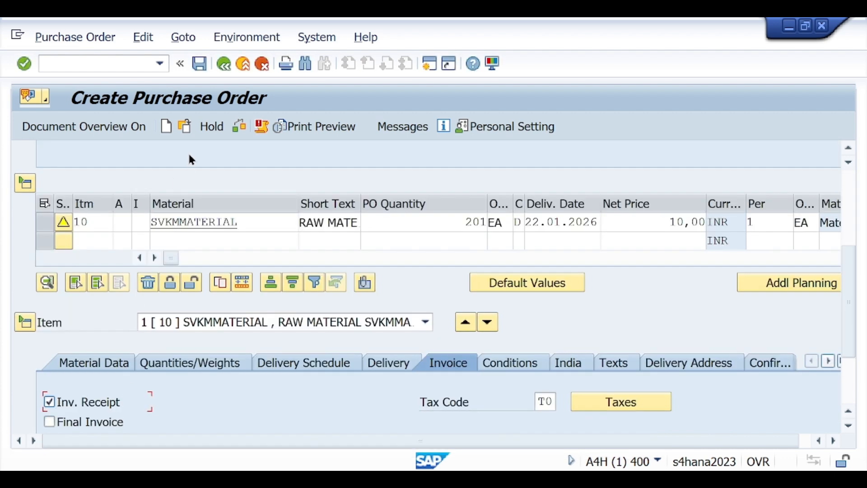
pyautogui.click(199, 64)
pyautogui.click(292, 364)
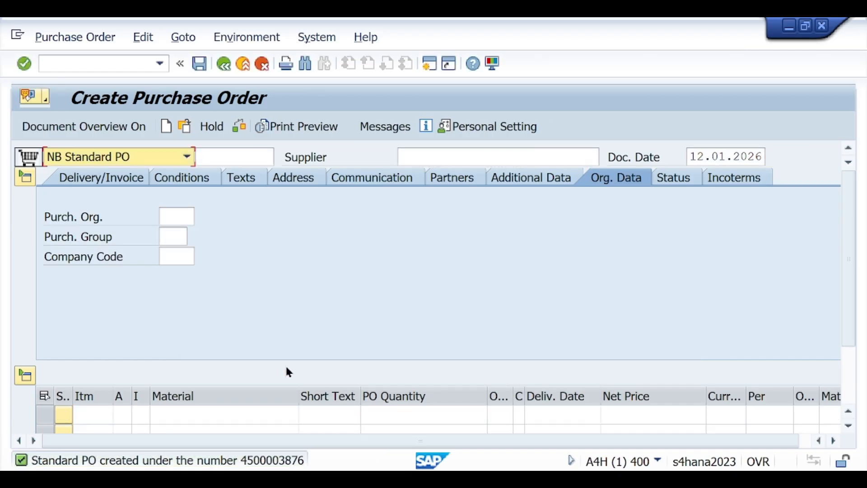
# Display the saved purchase order message in full and copy its creation text with the order number
pyautogui.doubleClick(150, 465)
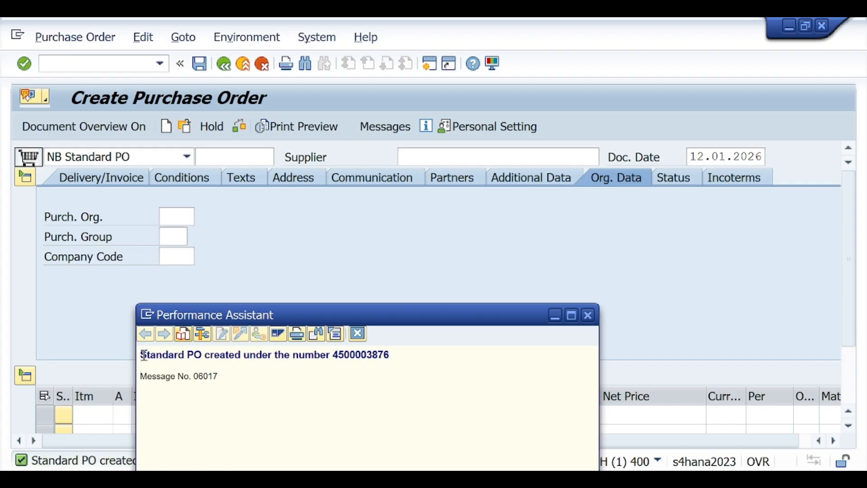
pyautogui.moveTo(143, 355); pyautogui.dragTo(396, 361)
pyautogui.hotkey('ctrl', 'c')
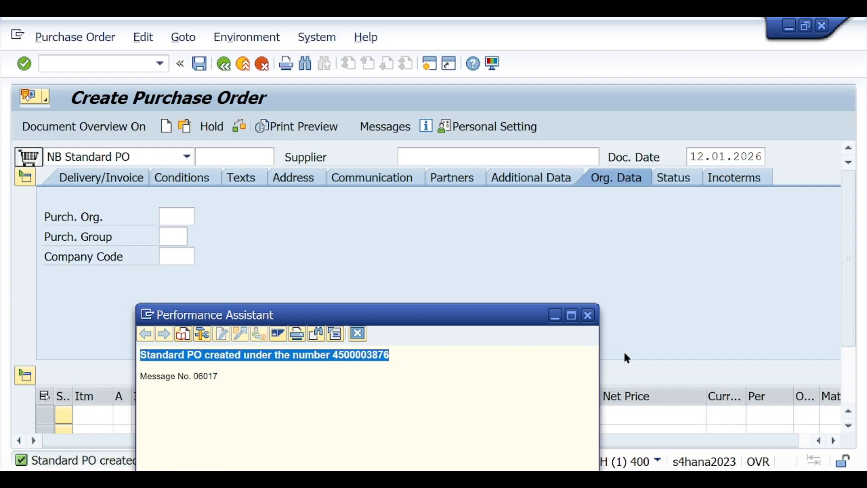
pyautogui.click(587, 315)
# Paste the creation message on a new line under ME21N in the Notion notes and shorten it to "Standard PO number" plus the order number
pyautogui.click(444, 479)
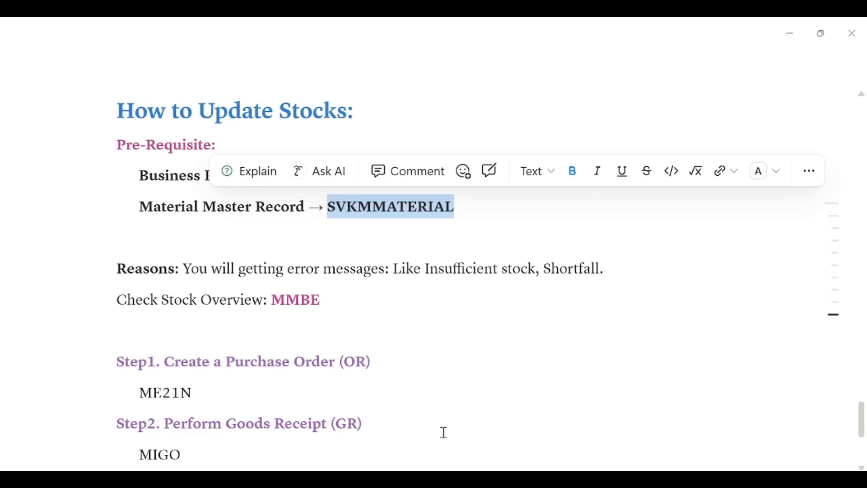
pyautogui.click(253, 206)
pyautogui.scroll(-3, 279, 327)
pyautogui.click(207, 254)
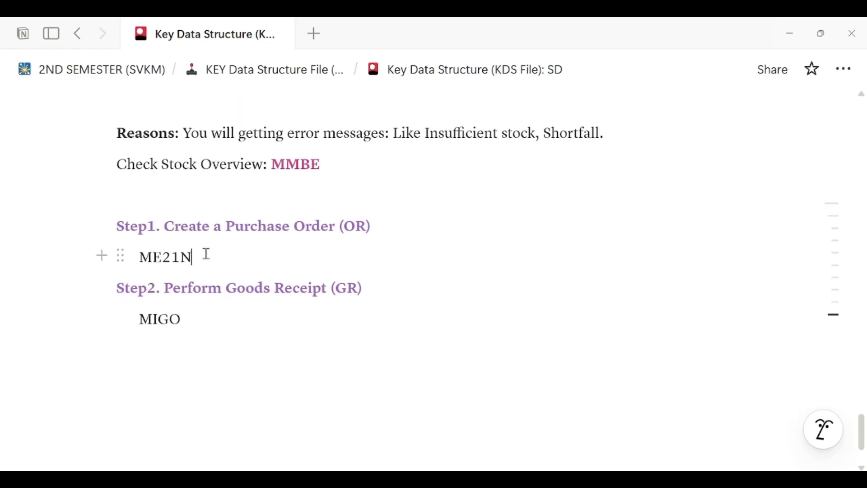
pyautogui.press('Return')
pyautogui.hotkey('ctrl', 'v')
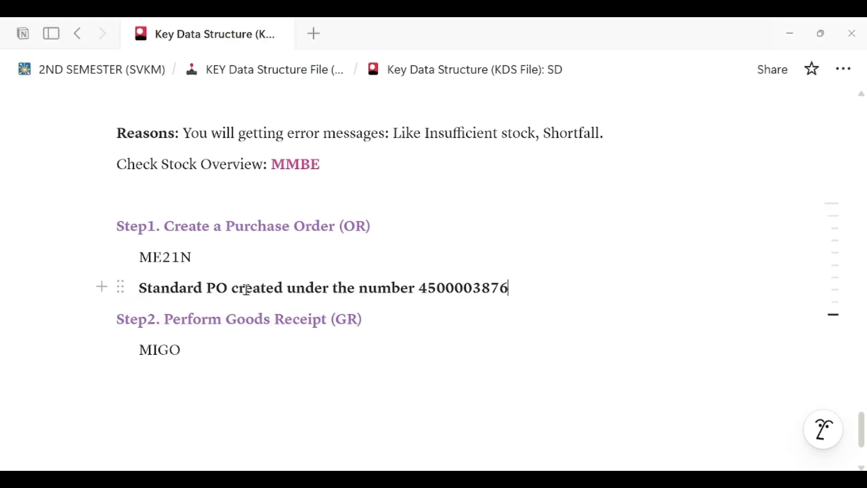
pyautogui.moveTo(232, 289); pyautogui.dragTo(360, 288)
pyautogui.press('BackSpace')
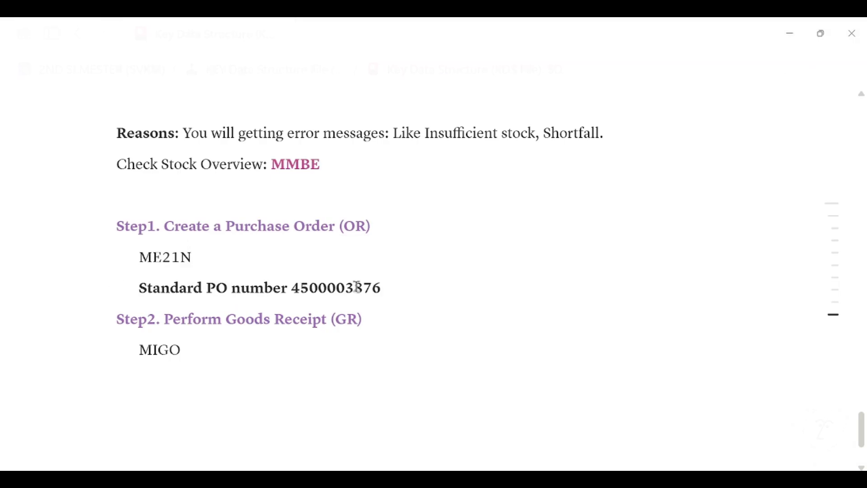
# Switch back to SAP and start the stock overview transaction with /nMMBE
pyautogui.hotkey('alt', 'Tab')
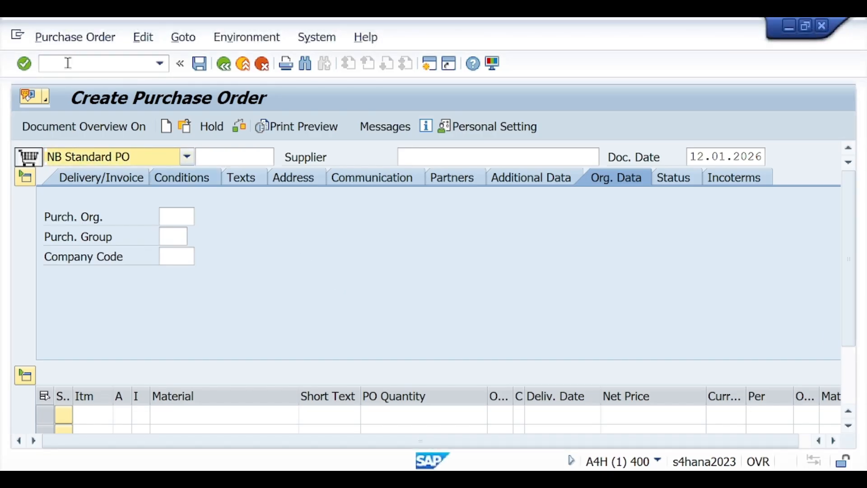
pyautogui.click(68, 62)
pyautogui.write('/nMMBE')
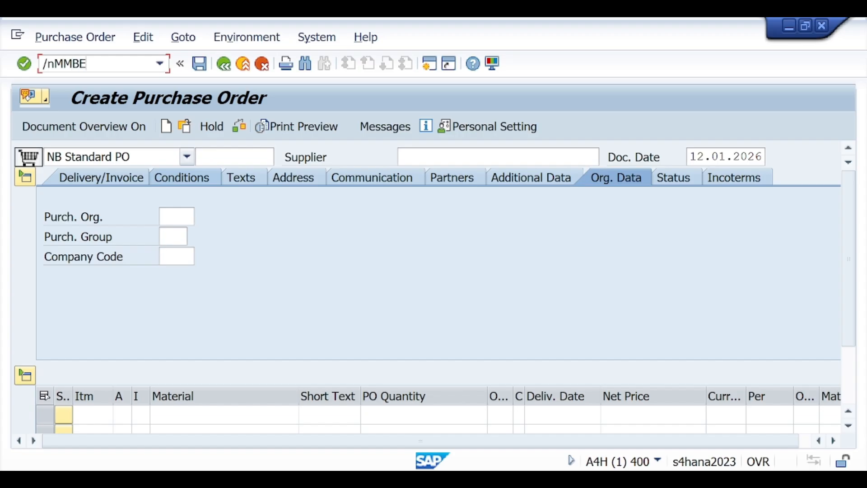
pyautogui.press('Return')
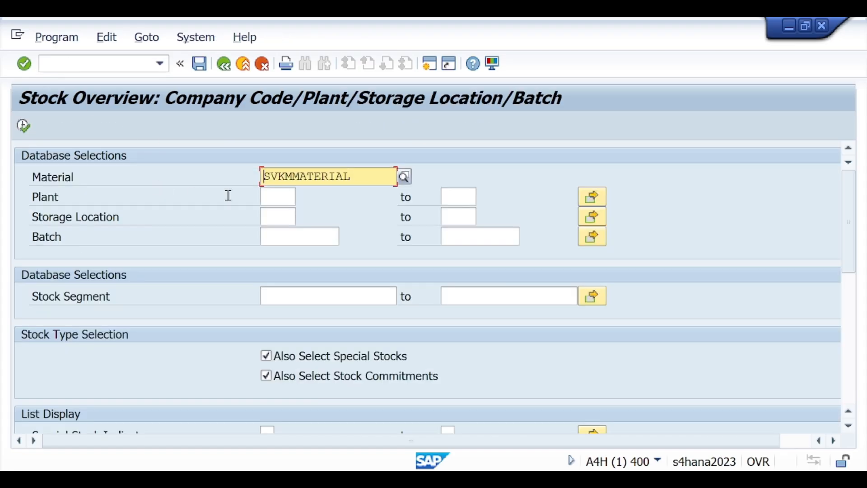
# Display the stock overview of SVKMMATERIAL for plant SV11
pyautogui.moveTo(355, 179); pyautogui.dragTo(262, 178)
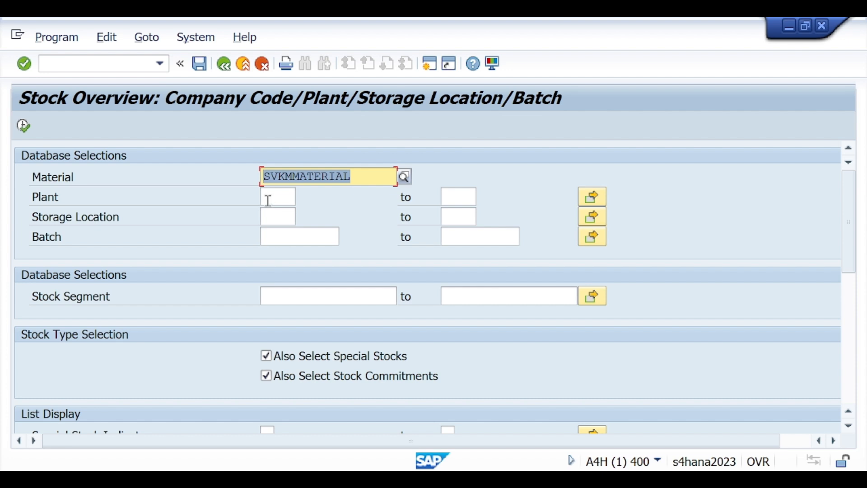
pyautogui.click(289, 199)
pyautogui.write('SV1')
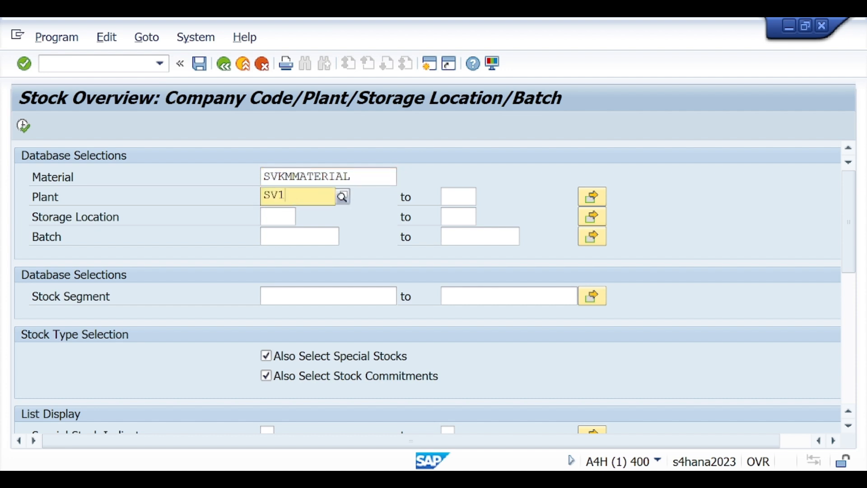
pyautogui.write('1')
pyautogui.click(289, 230)
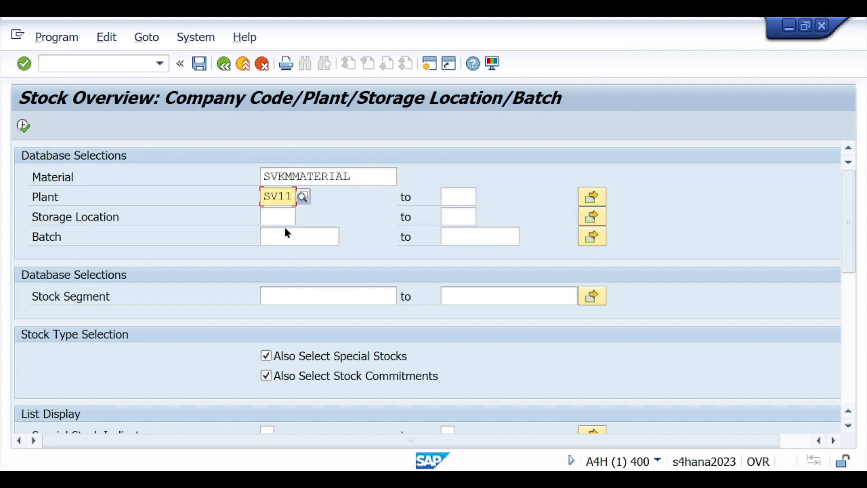
pyautogui.click(23, 126)
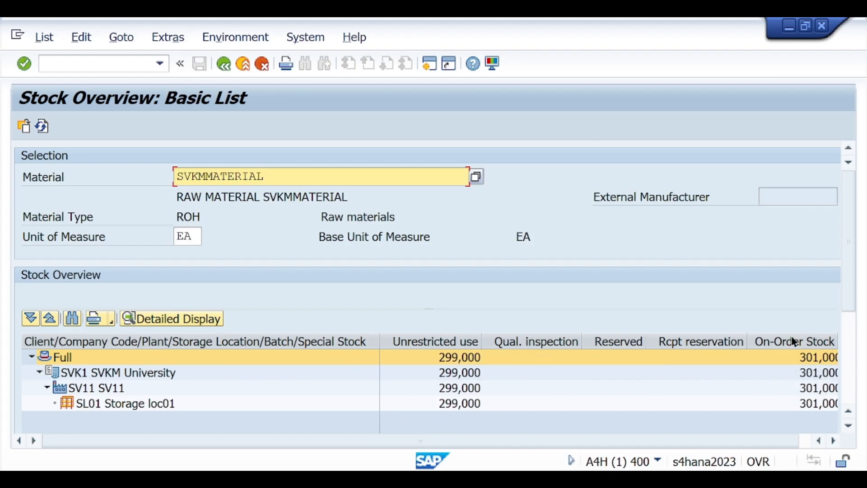
# In the Notion notes, add an empty line under MIGO and a colon after the heading "Step2. Perform Goods Receipt (GR)"
pyautogui.hotkey('alt', 'Tab')
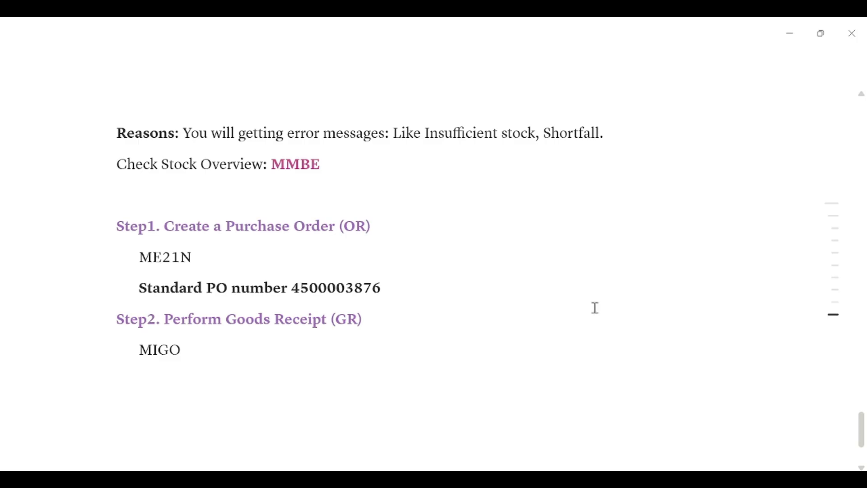
pyautogui.click(211, 348)
pyautogui.press('Return')
pyautogui.scroll(-3, 212, 348)
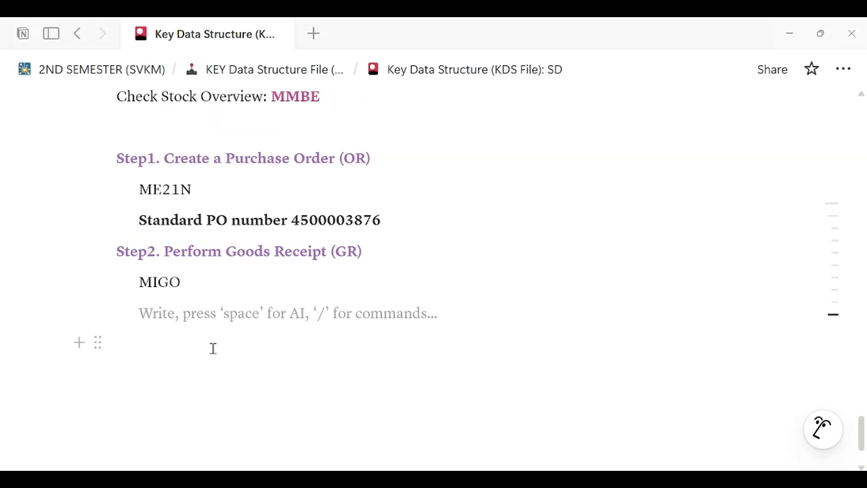
pyautogui.scroll(-2, 205, 302)
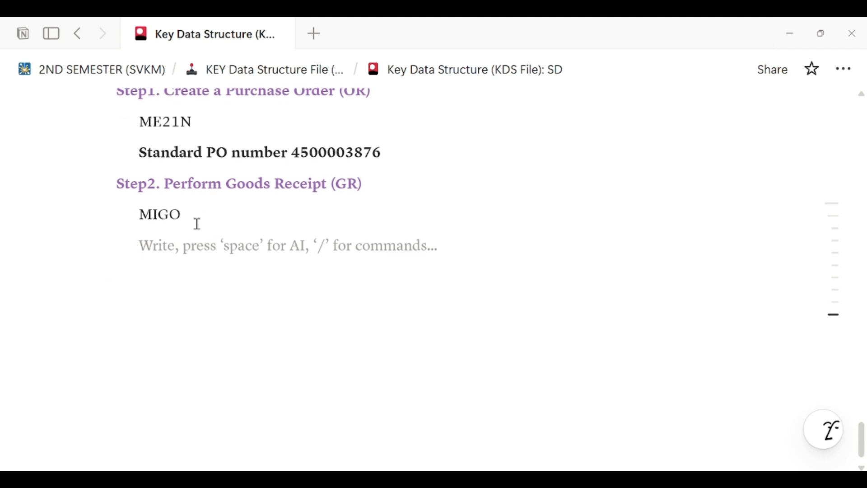
pyautogui.moveTo(167, 184); pyautogui.dragTo(367, 186)
pyautogui.click(367, 186)
pyautogui.write(':')
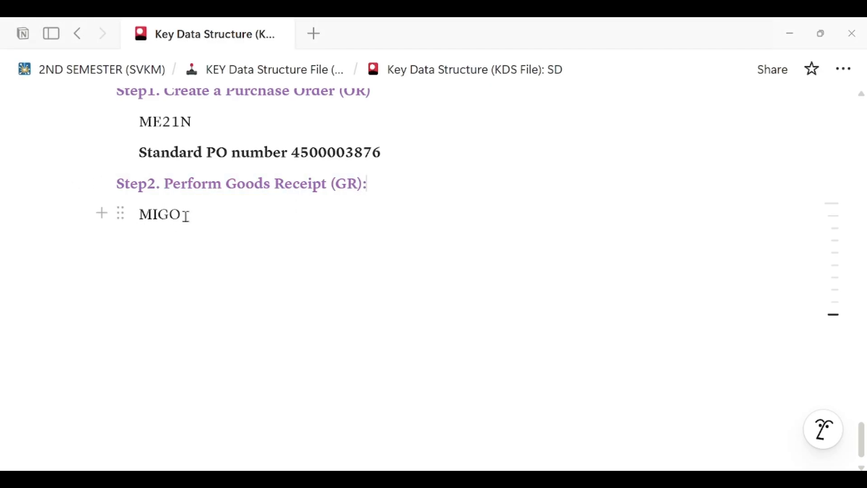
# Take the transaction code MIGO from the Notion notes and open that transaction in SAP
pyautogui.moveTo(139, 214); pyautogui.dragTo(237, 260)
pyautogui.hotkey('alt', 'Tab')
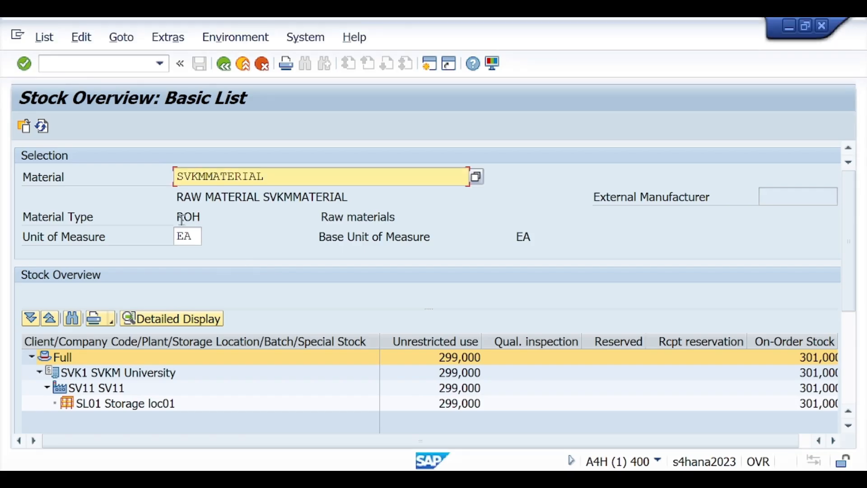
pyautogui.click(107, 68)
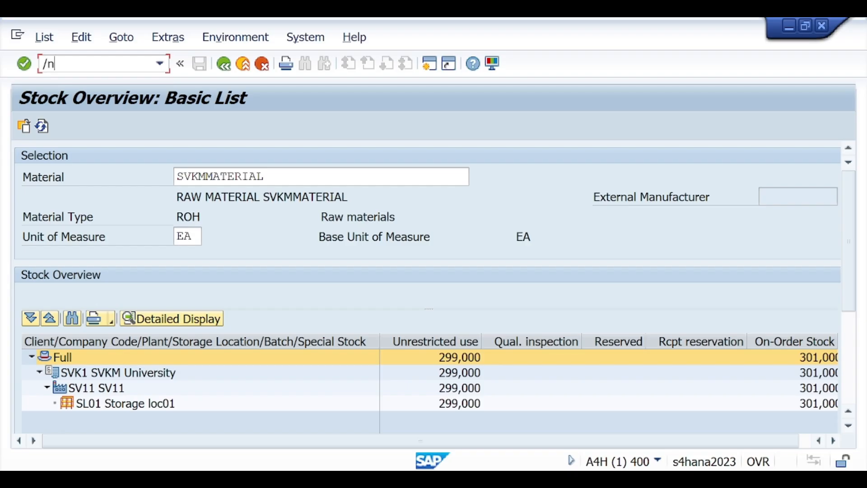
pyautogui.press('Return')
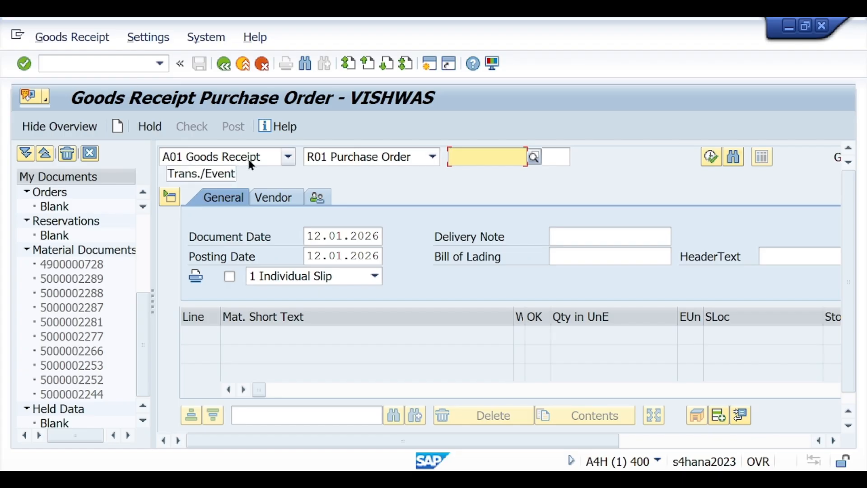
# Copy the purchase order number from the Notion notes into the A01 Goods Receipt, R01 Purchase Order entry and load the order
pyautogui.click(472, 156)
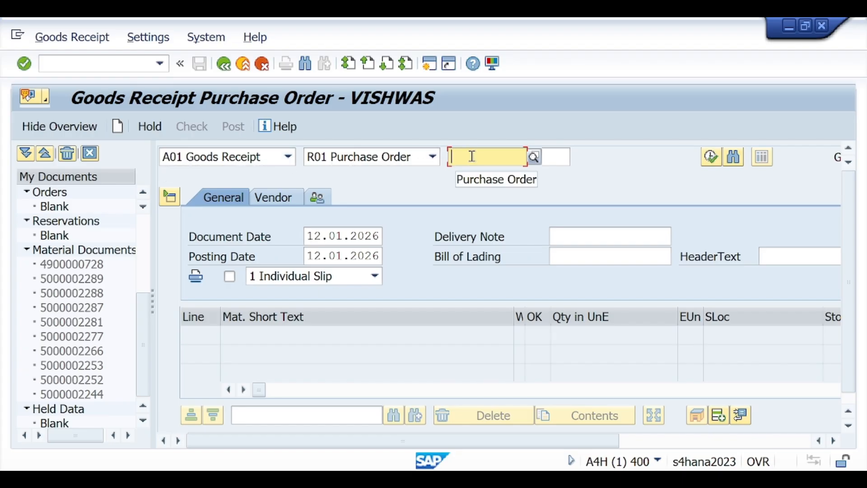
pyautogui.hotkey('alt', 'Tab')
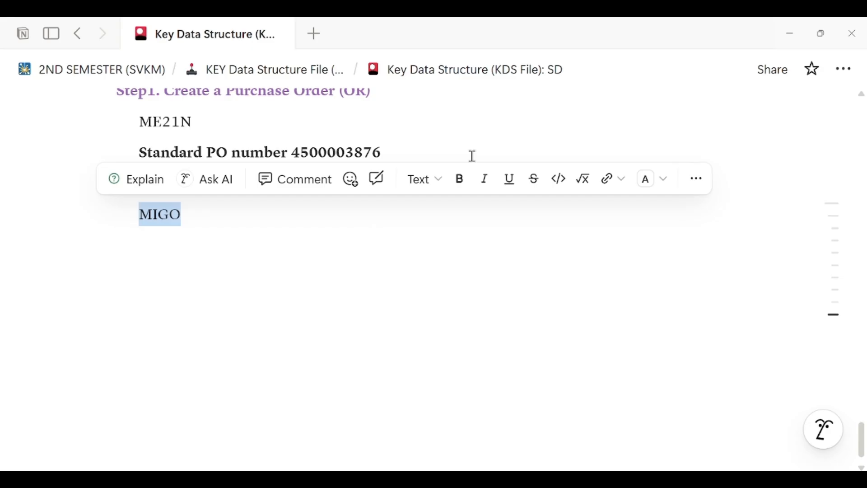
pyautogui.click(324, 151)
pyautogui.doubleClick(324, 152)
pyautogui.hotkey('ctrl', 'c')
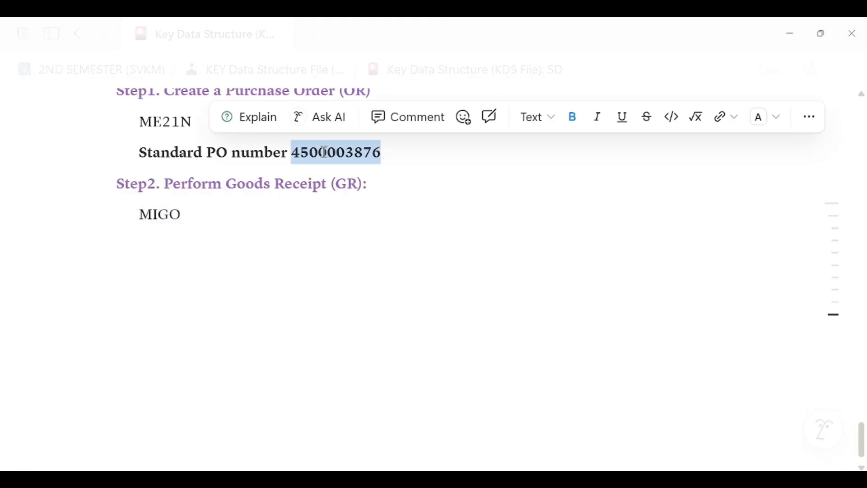
pyautogui.hotkey('alt', 'Tab')
pyautogui.hotkey('ctrl', 'v')
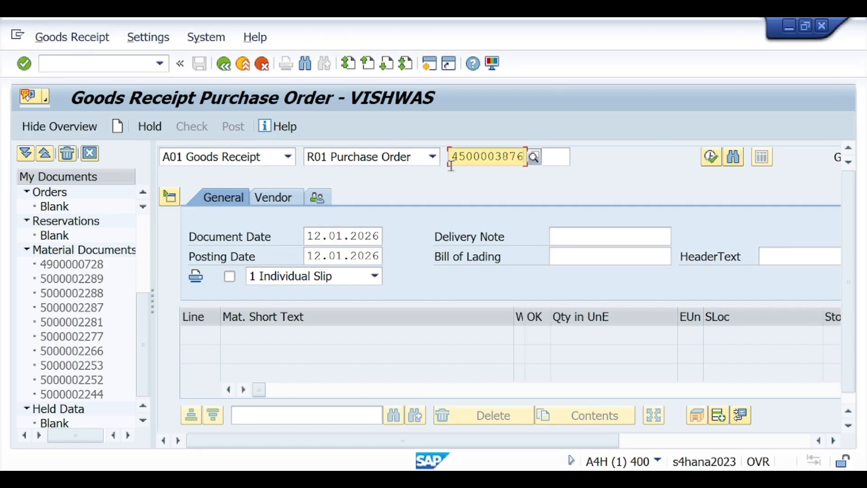
pyautogui.press('Return')
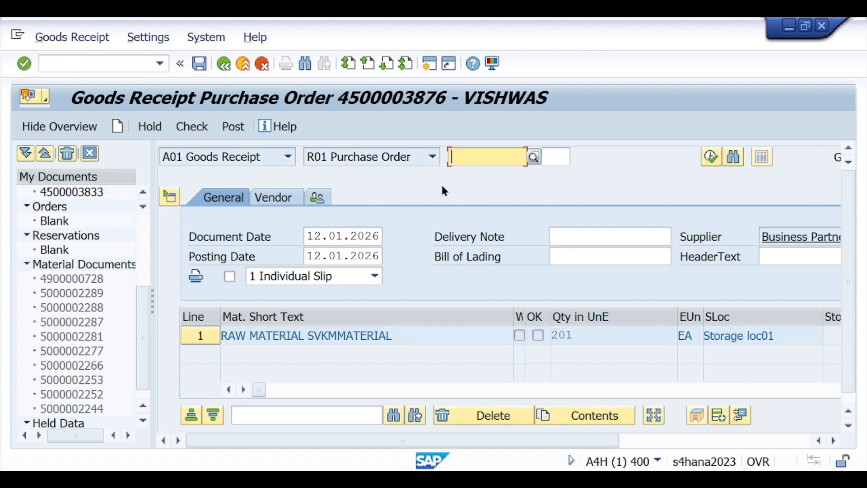
# Review the item's plant and storage location details, mark the item as OK and check the goods receipt
pyautogui.scroll(-1, 844, 199)
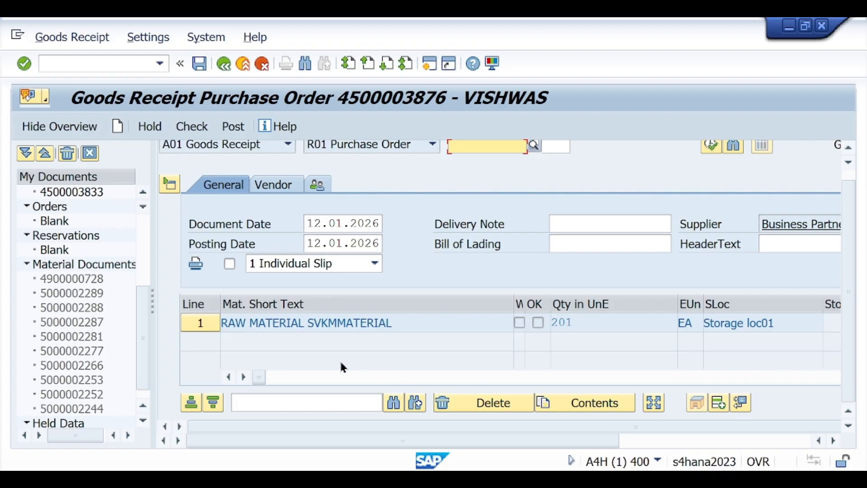
pyautogui.moveTo(259, 376)
pyautogui.mouseDown()
pyautogui.moveTo(426, 378)
pyautogui.moveTo(264, 373)
pyautogui.mouseUp()
pyautogui.scroll(-3, 527, 262)
pyautogui.scroll(-3, 527, 264)
pyautogui.moveTo(460, 264); pyautogui.dragTo(342, 274)
pyautogui.moveTo(575, 261); pyautogui.dragTo(565, 238)
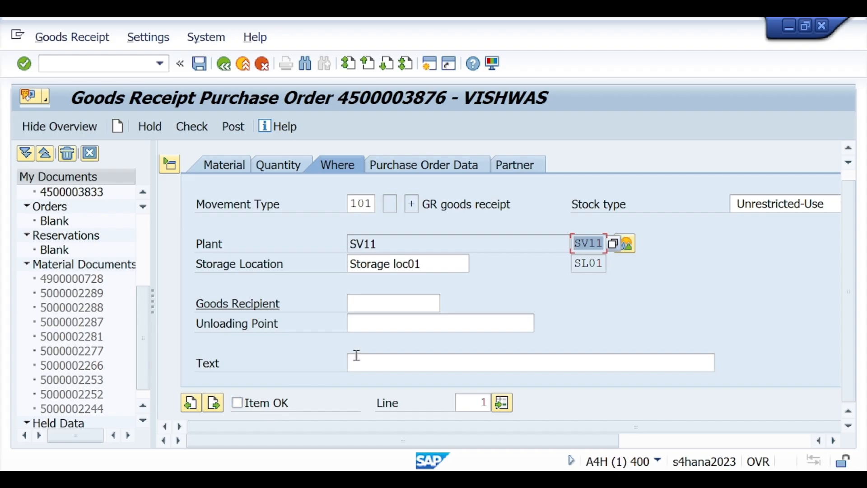
pyautogui.click(238, 403)
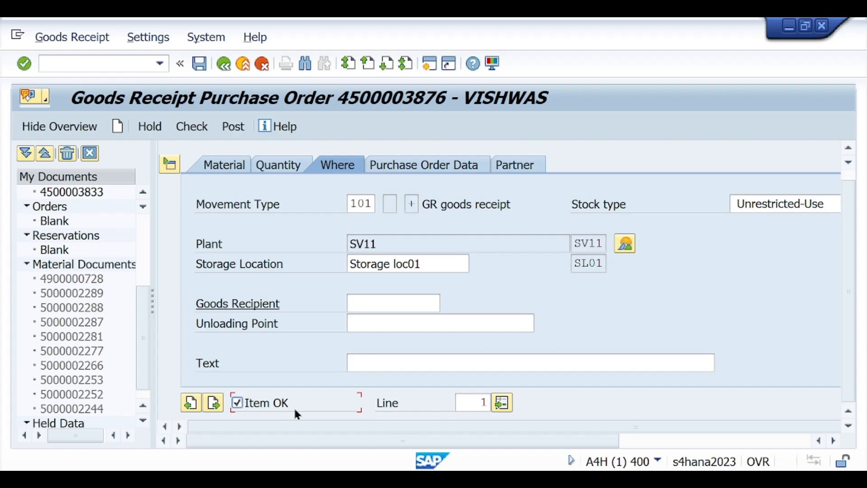
pyautogui.click(191, 130)
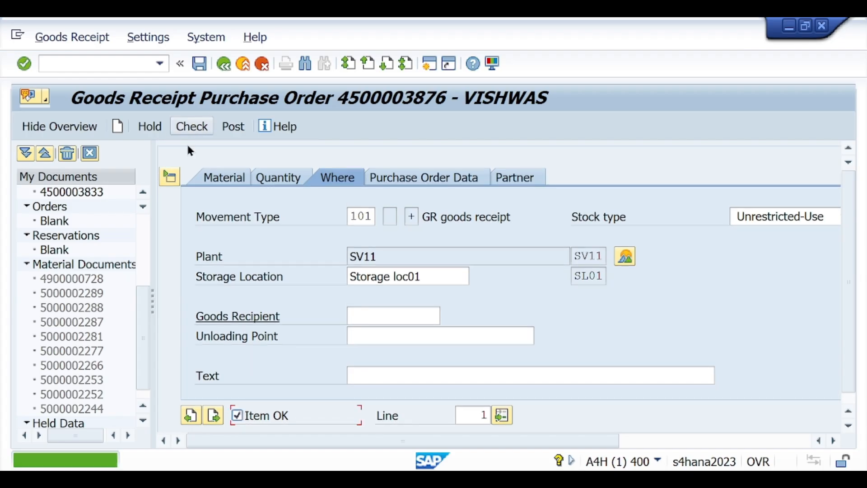
# Post the goods receipt and copy its material document message from the message details into the empty line under MIGO in the Notion notes
pyautogui.click(233, 131)
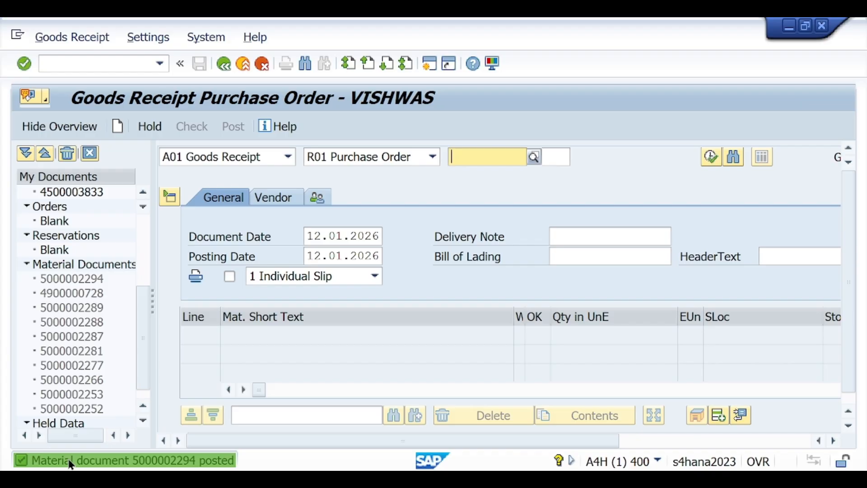
pyautogui.doubleClick(70, 462)
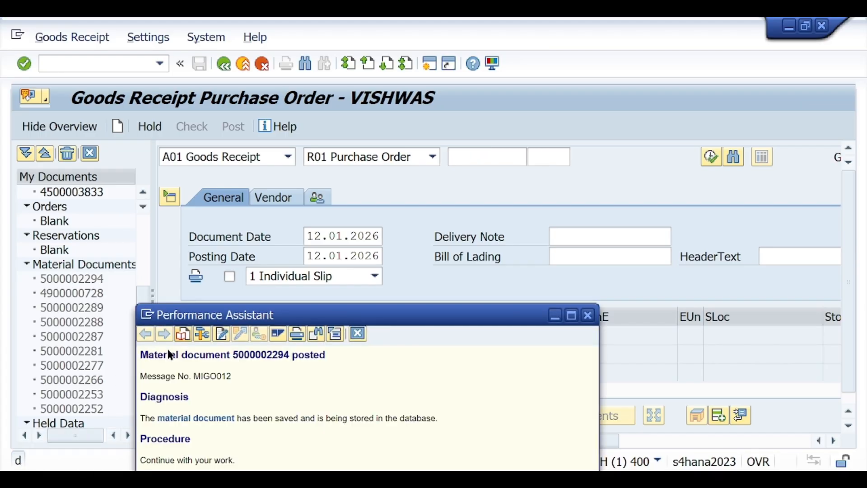
pyautogui.moveTo(141, 354); pyautogui.dragTo(334, 347)
pyautogui.hotkey('ctrl', 'c')
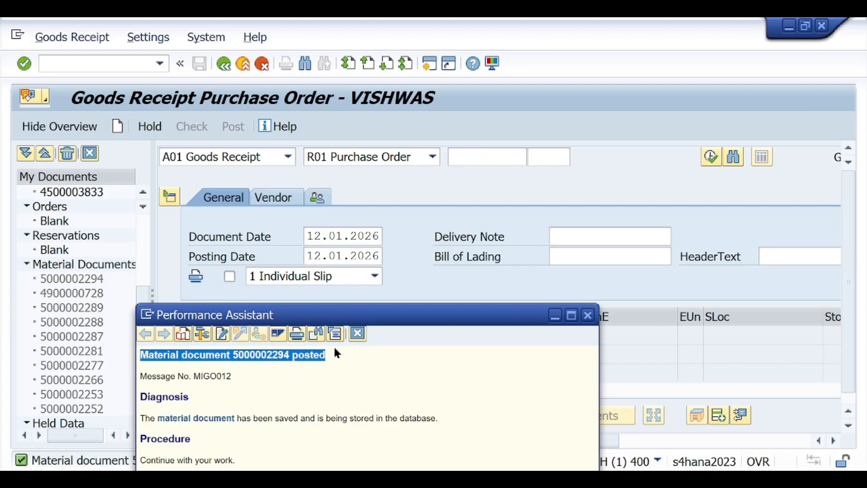
pyautogui.click(587, 314)
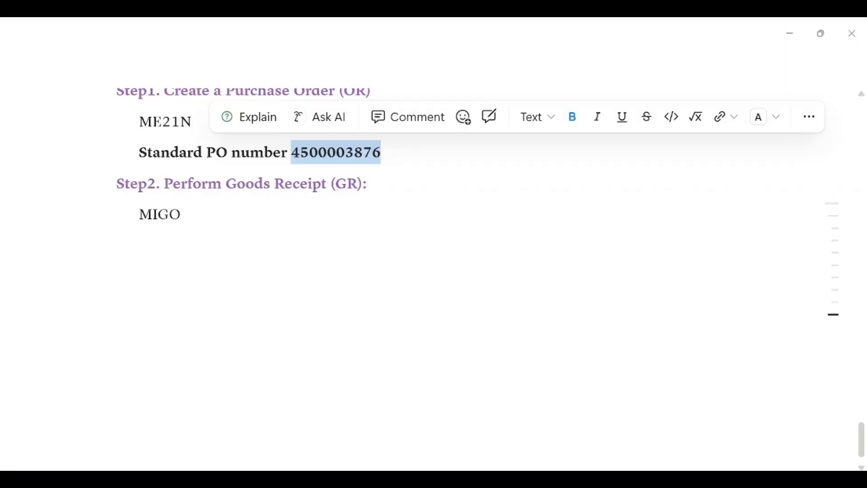
pyautogui.click(243, 232)
pyautogui.hotkey('ctrl', 'v')
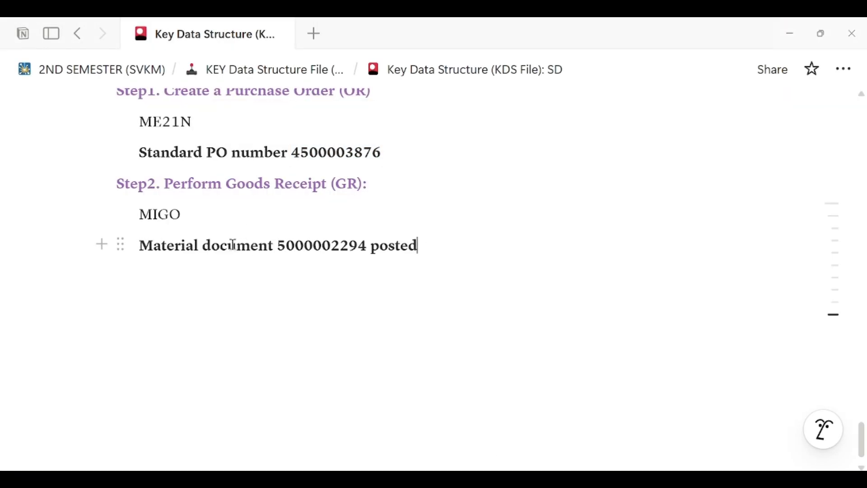
# Look up the stock overview transaction code in the notes, open MMBE in SAP and display the stock of SVKMMATERIAL for plant SV11
pyautogui.scroll(3, 298, 246)
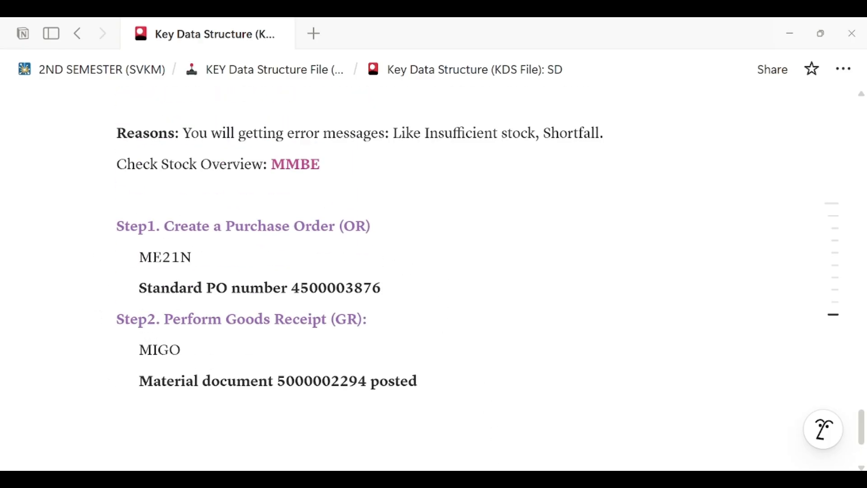
pyautogui.moveTo(513, 478)
pyautogui.click(587, 415)
pyautogui.click(104, 61)
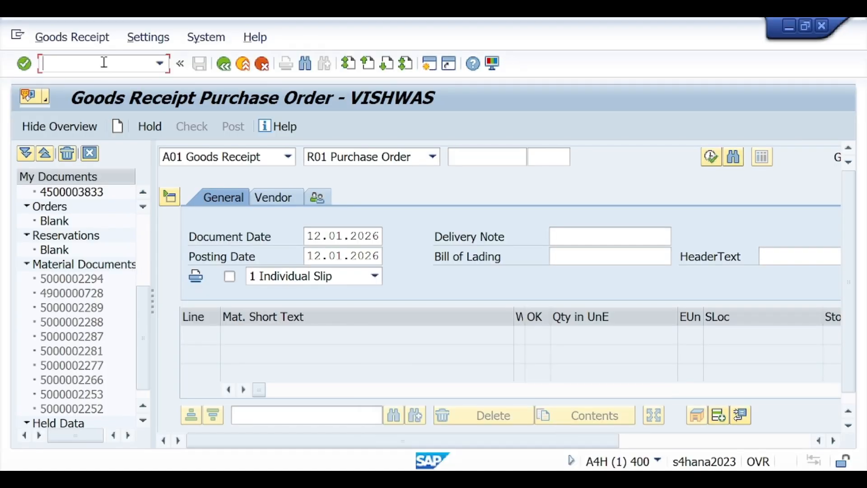
pyautogui.write('/')
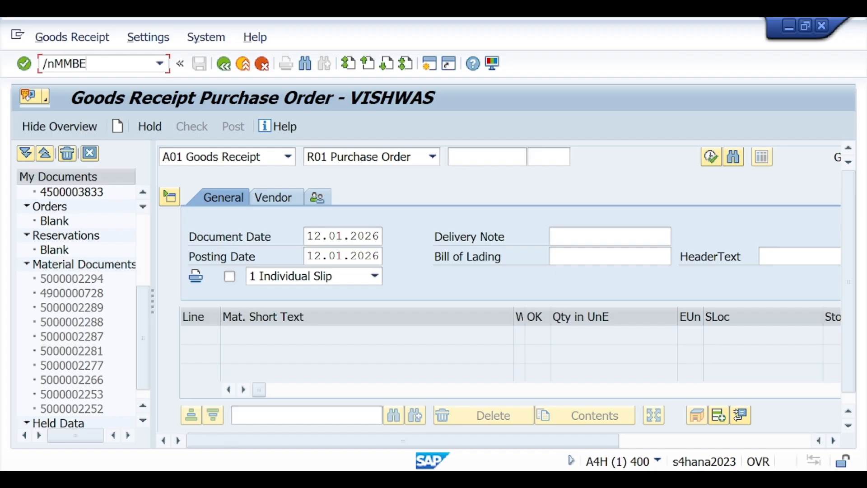
pyautogui.write('nMMBE')
pyautogui.press('Return')
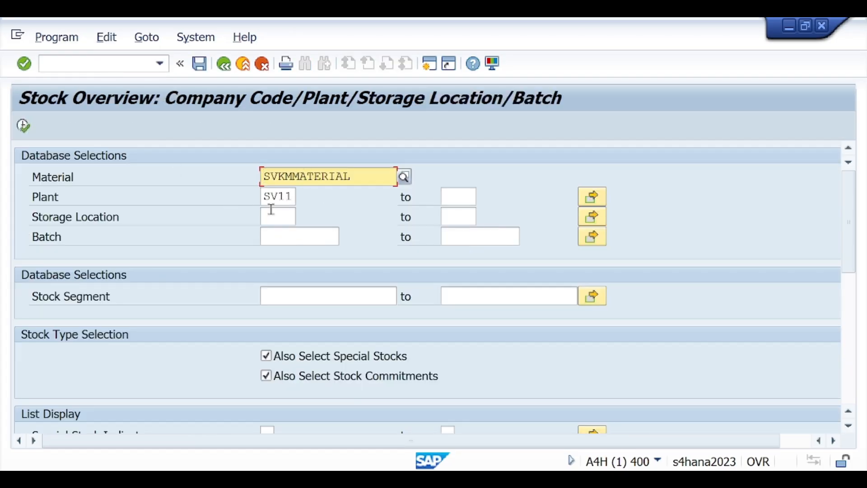
pyautogui.click(19, 128)
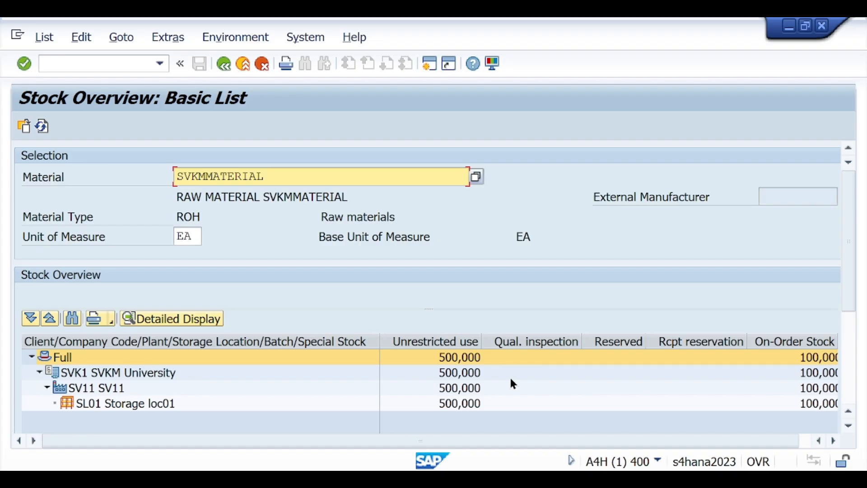
pyautogui.moveTo(269, 176); pyautogui.dragTo(169, 175)
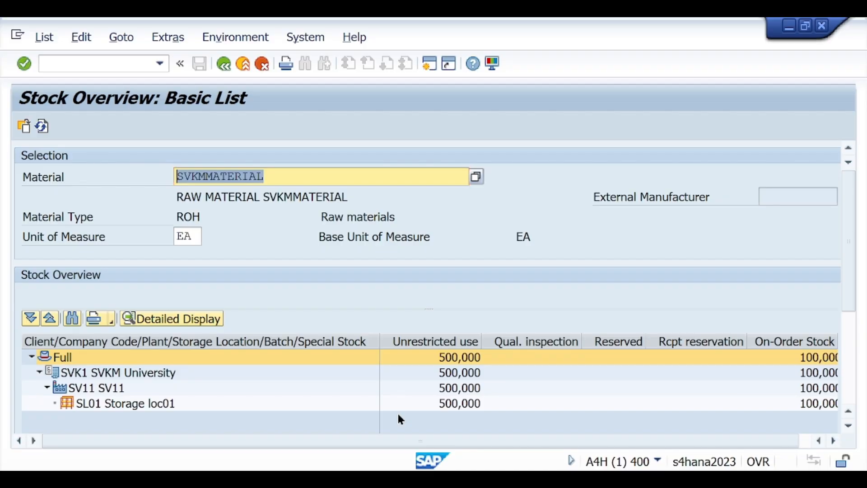
# Switch to the Notion notes and review the How to Update Stocks section from the prerequisites through the goods receipt step
pyautogui.hotkey('alt', 'Tab')
pyautogui.scroll(3, 381, 309)
pyautogui.scroll(1, 381, 310)
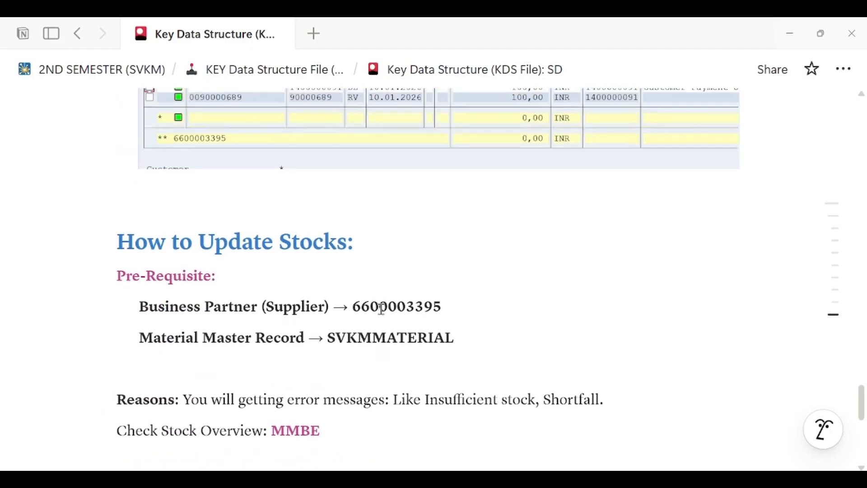
pyautogui.scroll(-3, 381, 310)
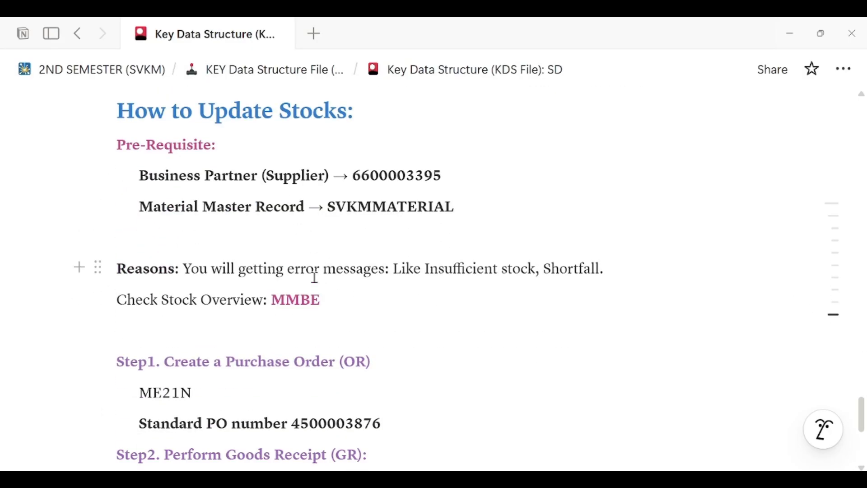
pyautogui.scroll(-1, 324, 276)
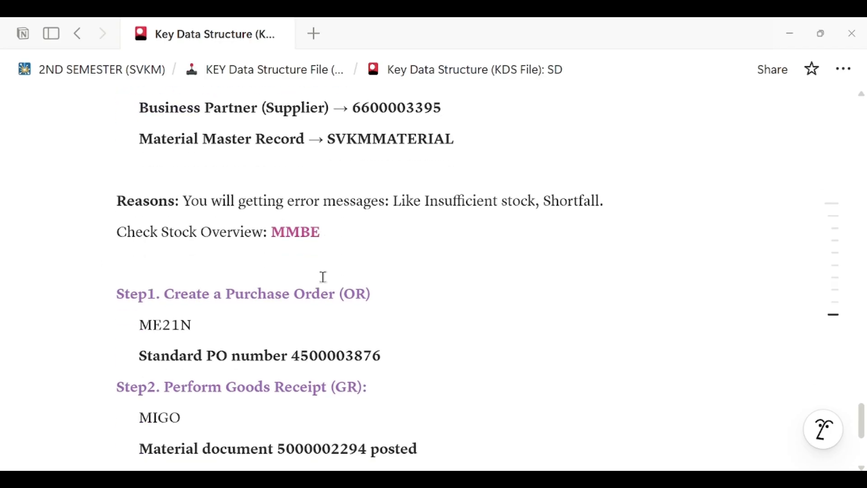
pyautogui.scroll(-1, 324, 277)
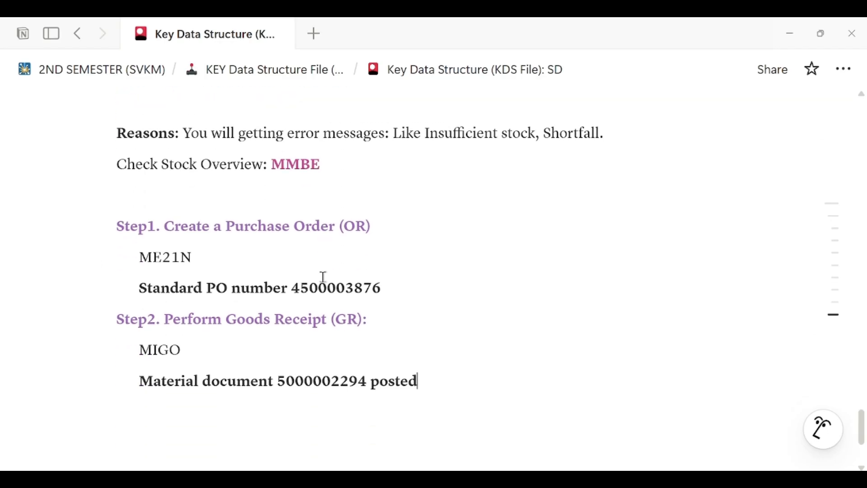